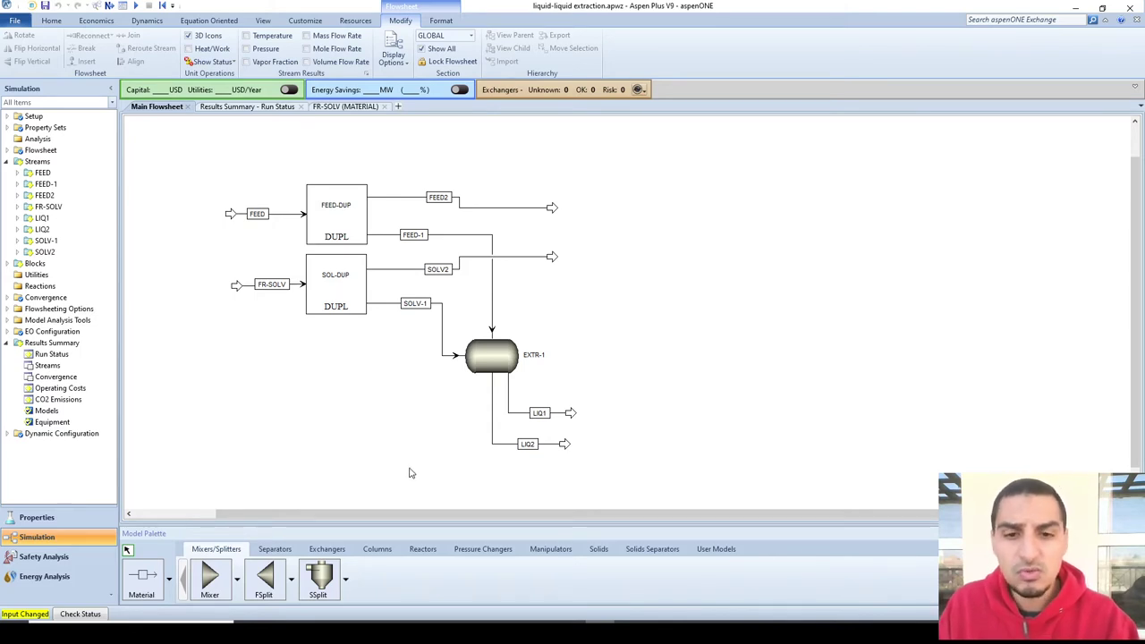
Show the column models in the Model Palette's Columns tab.
{"action": "left_click", "coordinate": [379, 549]}
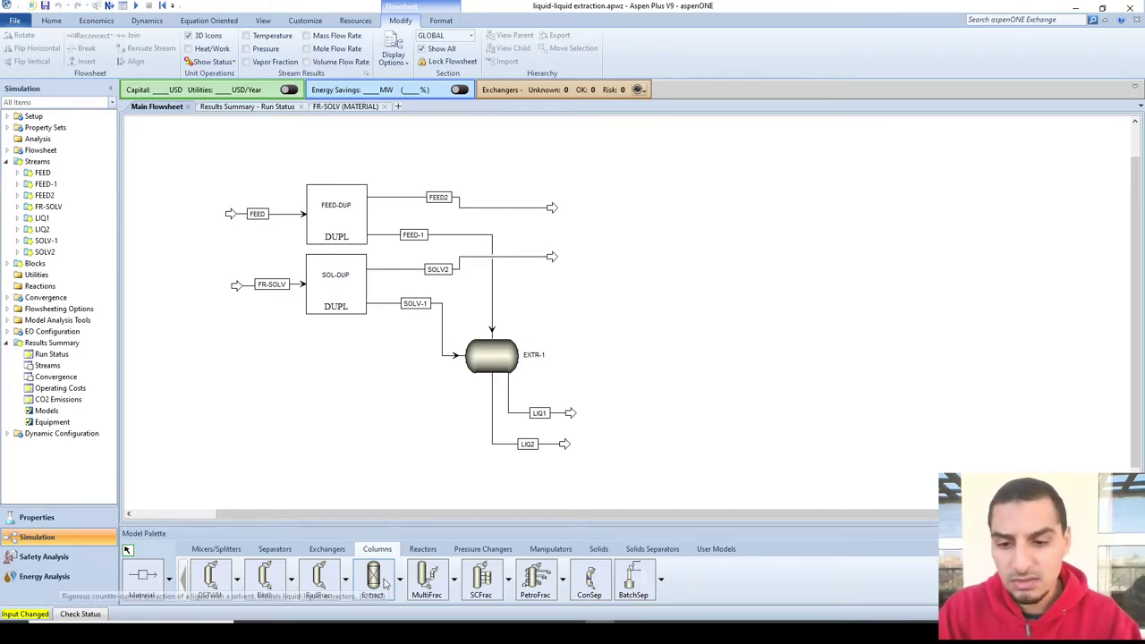
Place an Extract column block right of the streams and rename it MULT-EXT.
{"action": "left_click", "coordinate": [376, 579]}
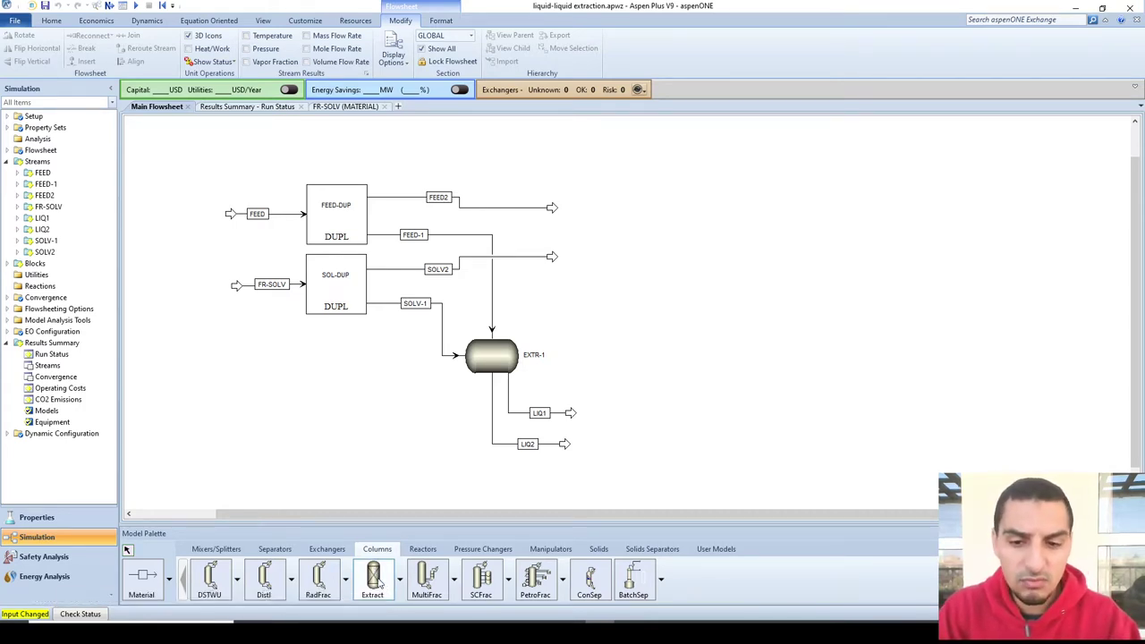
{"action": "left_click", "coordinate": [622, 219]}
{"action": "key", "text": "Escape"}
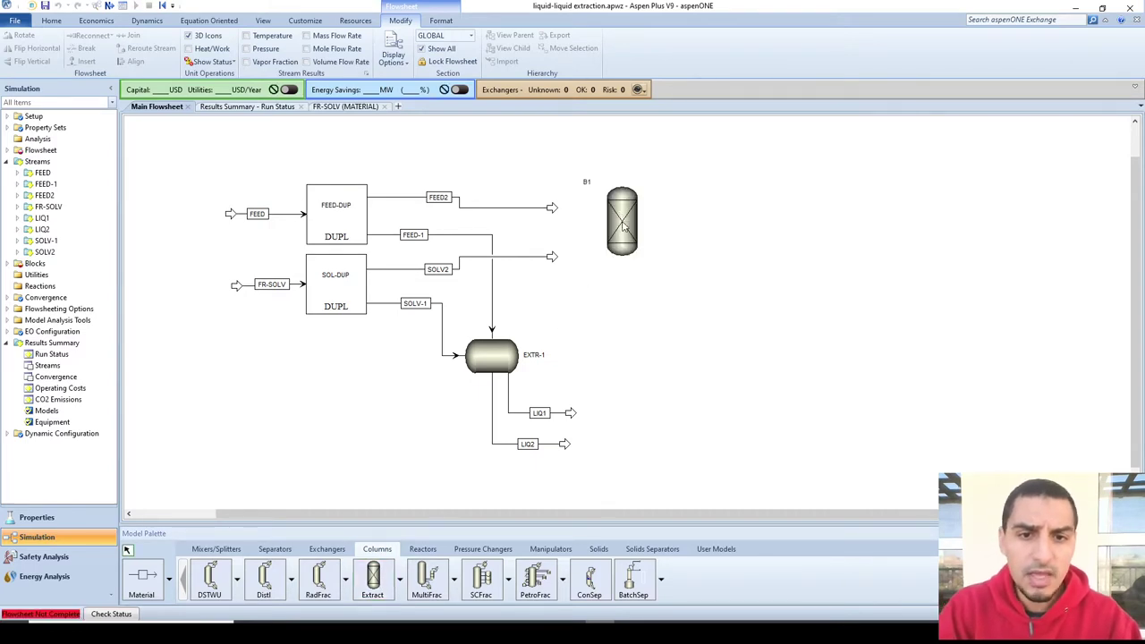
{"action": "left_click", "coordinate": [588, 183]}
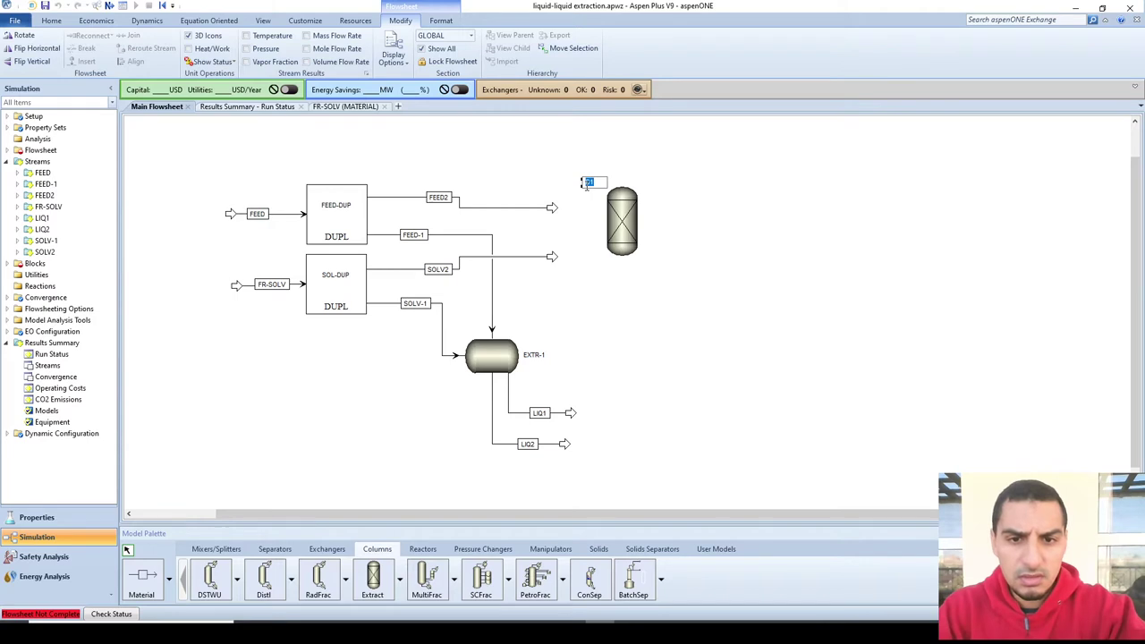
{"action": "type", "text": "MULT"}
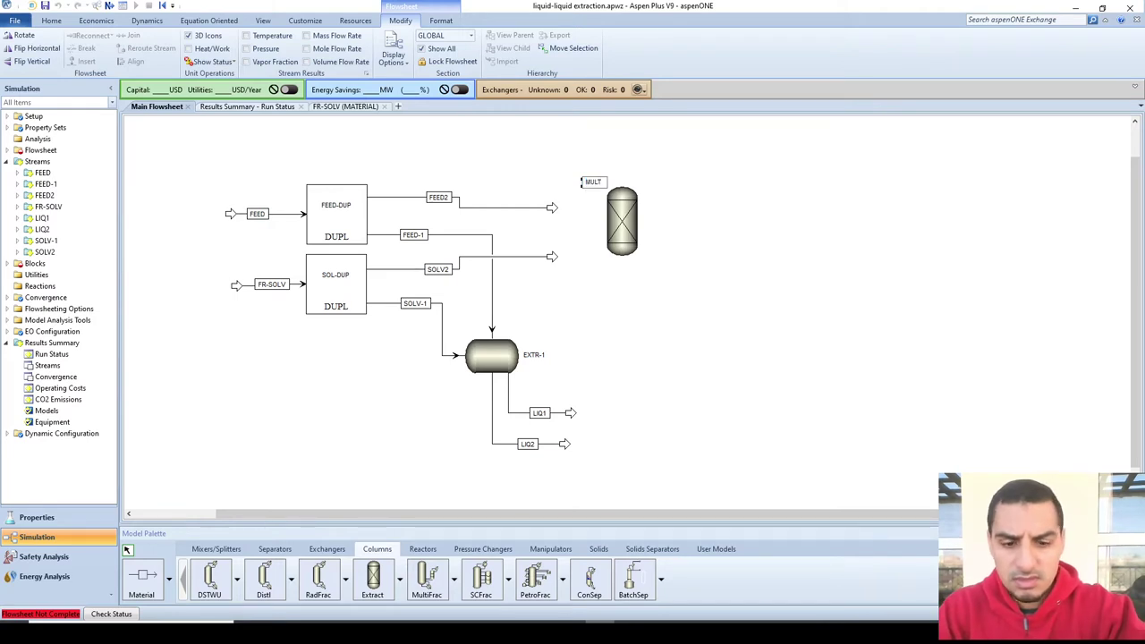
{"action": "type", "text": "-EXT"}
{"action": "key", "text": "Return"}
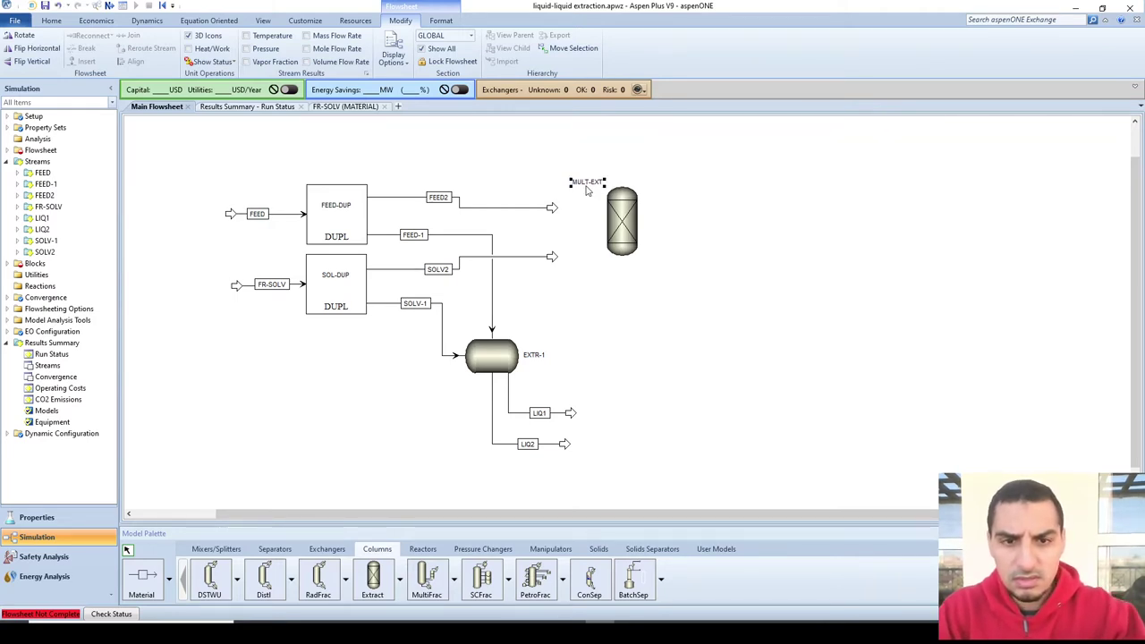
Move the MULT-EXT label beside the column and shift the column down and left.
{"action": "left_click_drag", "start_coordinate": [587, 186], "coordinate": [655, 230]}
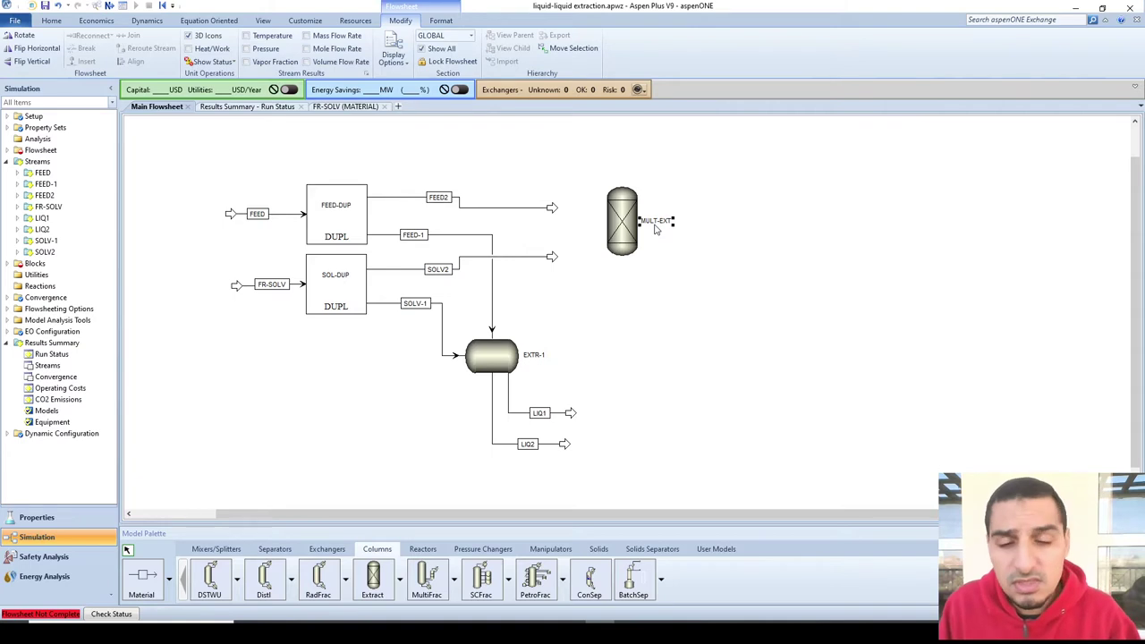
{"action": "left_click", "coordinate": [621, 228]}
{"action": "left_click_drag", "start_coordinate": [621, 228], "coordinate": [595, 241]}
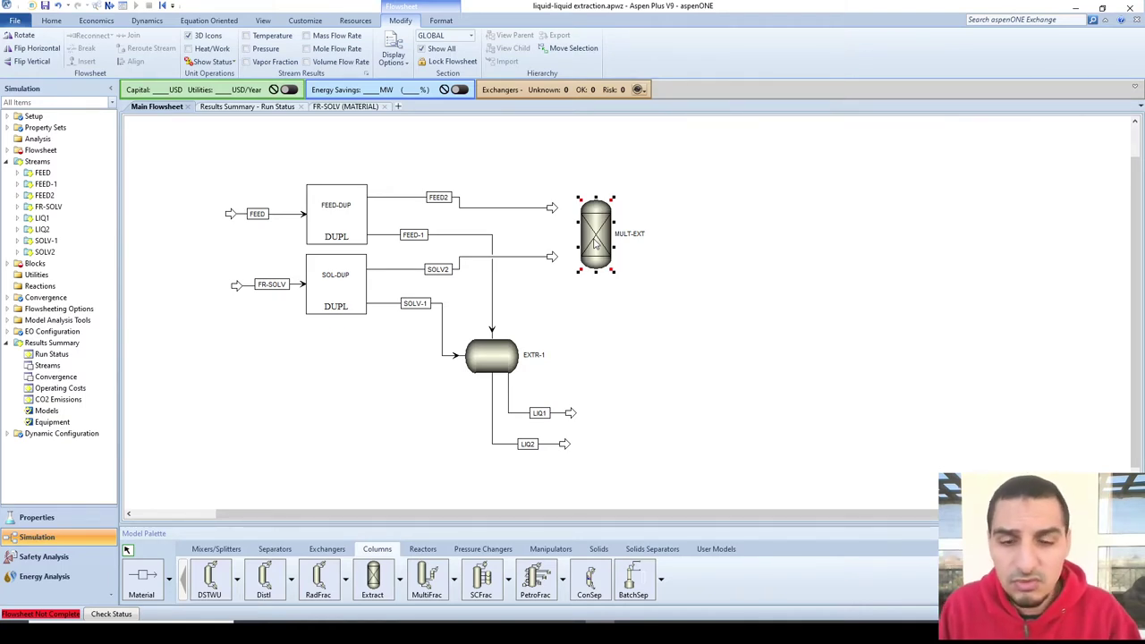
Connect SOLV2 to MULT-EXT's bottom feed and FEED2 to its top feed.
{"action": "left_click", "coordinate": [526, 217]}
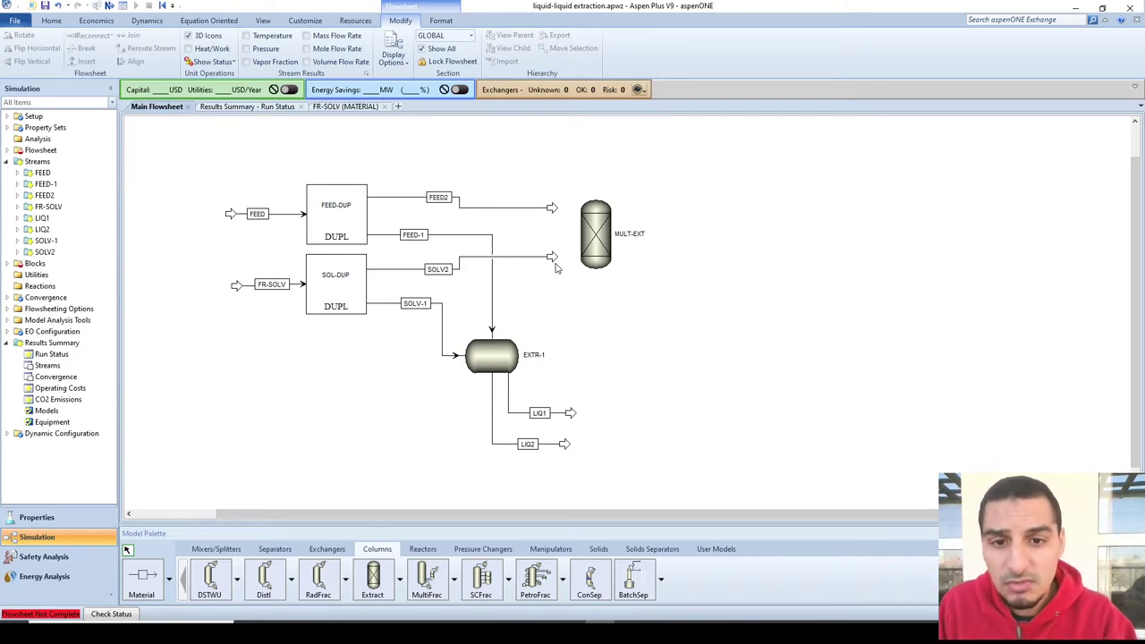
{"action": "left_click_drag", "start_coordinate": [554, 259], "coordinate": [572, 256]}
{"action": "left_click_drag", "start_coordinate": [551, 207], "coordinate": [575, 209]}
{"action": "left_click", "coordinate": [641, 299]}
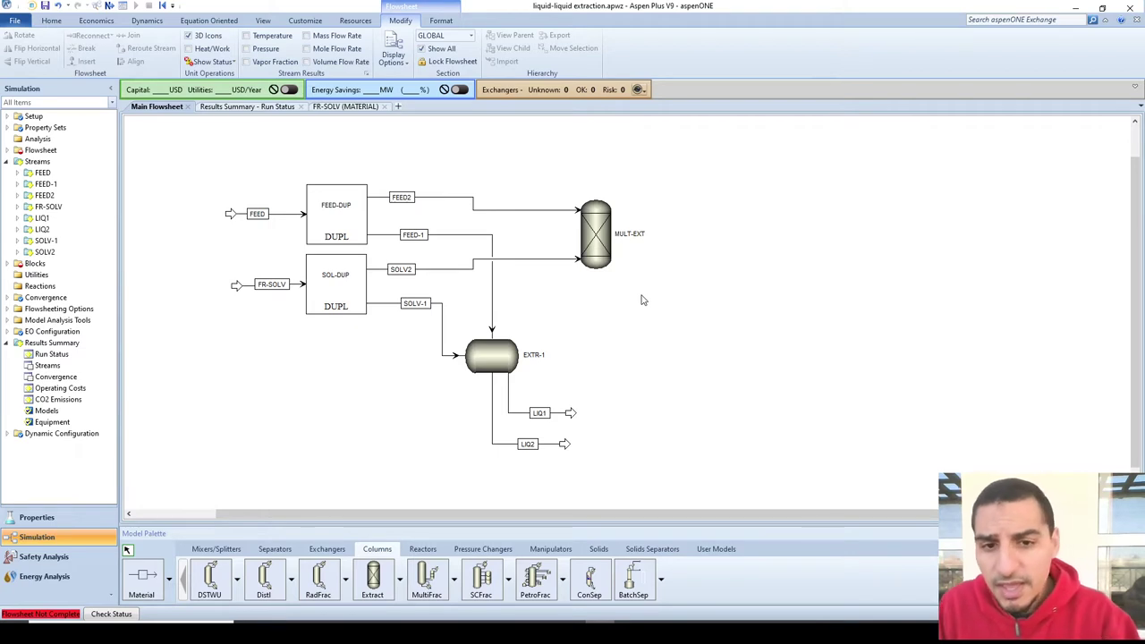
Draw a material product stream from MULT-EXT's bottom outlet to the right.
{"action": "left_click", "coordinate": [141, 579]}
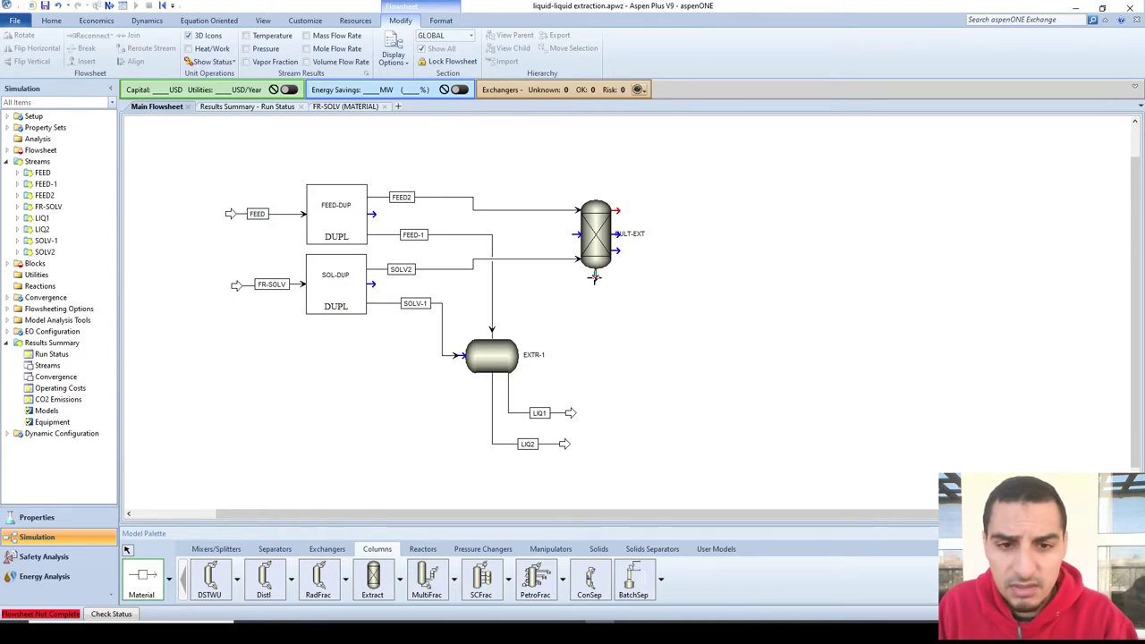
{"action": "left_click", "coordinate": [594, 275]}
{"action": "left_click", "coordinate": [659, 303]}
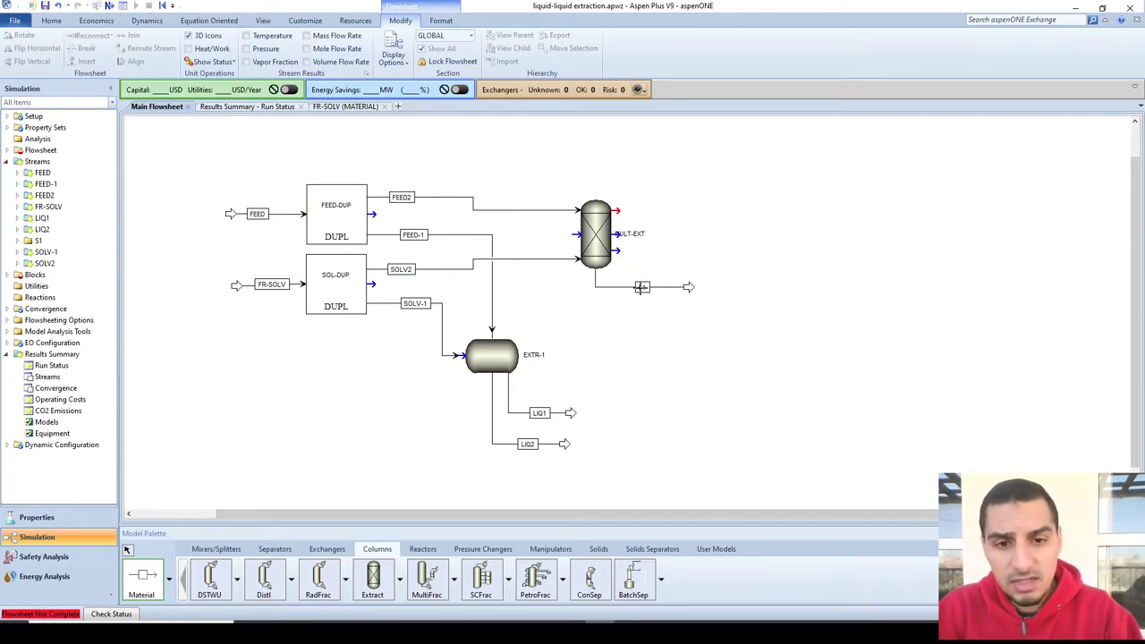
Rename the bottom product stream S1 to RAFFINAT.
{"action": "left_click", "coordinate": [611, 206]}
{"action": "right_click", "coordinate": [611, 205]}
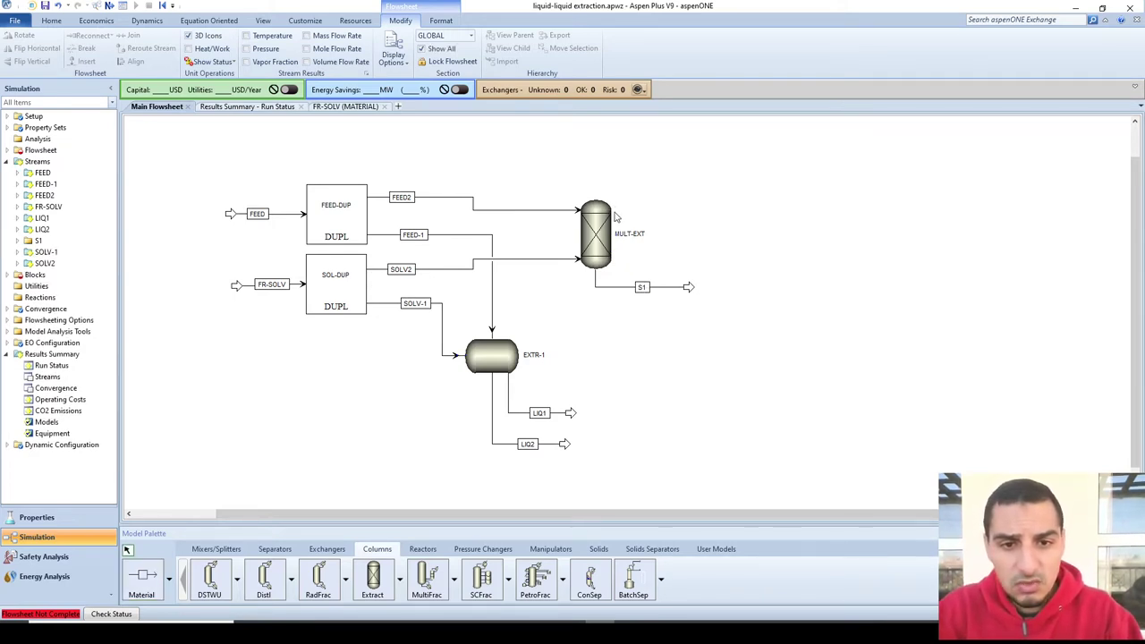
{"action": "left_click", "coordinate": [642, 286]}
{"action": "type", "text": "RAFFINAT"}
{"action": "key", "text": "Return"}
Draw a top product stream from MULT-EXT, name it EXTRACT, and tidy its label.
{"action": "left_click", "coordinate": [142, 580]}
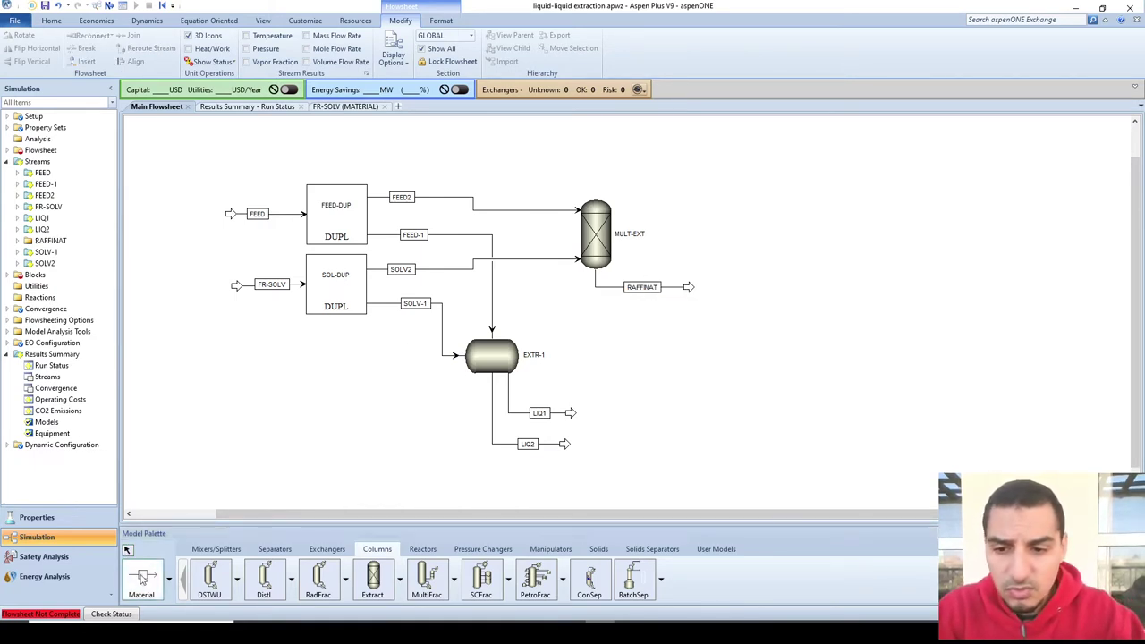
{"action": "left_click", "coordinate": [625, 208]}
{"action": "left_click", "coordinate": [711, 209]}
{"action": "right_click", "coordinate": [689, 214]}
{"action": "left_click", "coordinate": [689, 211]}
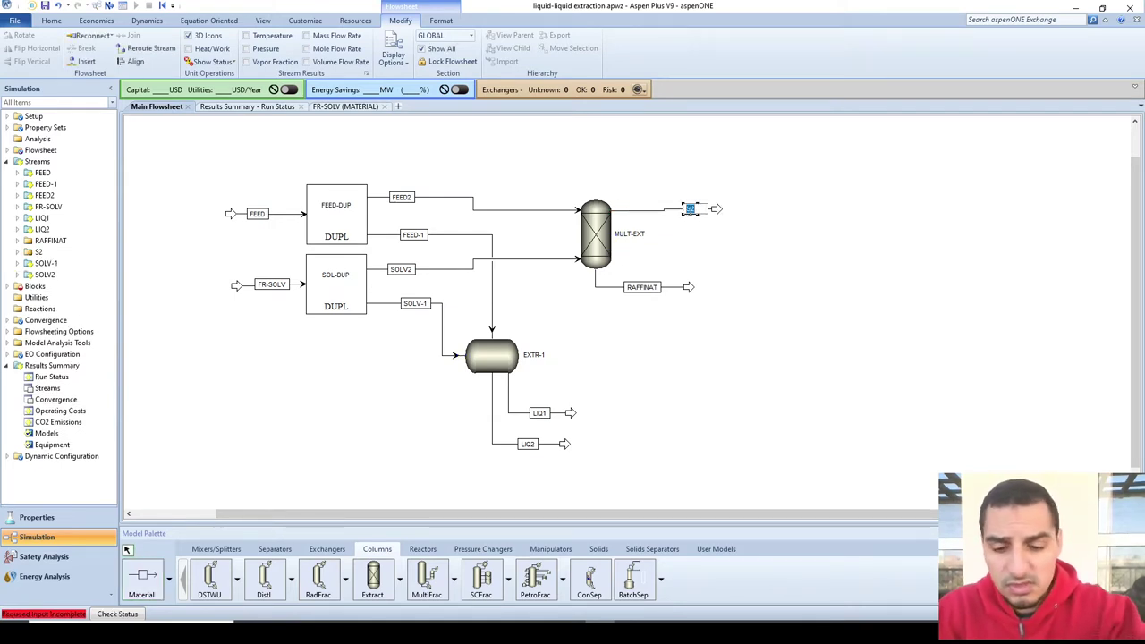
{"action": "type", "text": "EXTRACT"}
{"action": "key", "text": "Return"}
{"action": "left_click_drag", "start_coordinate": [681, 213], "coordinate": [652, 213]}
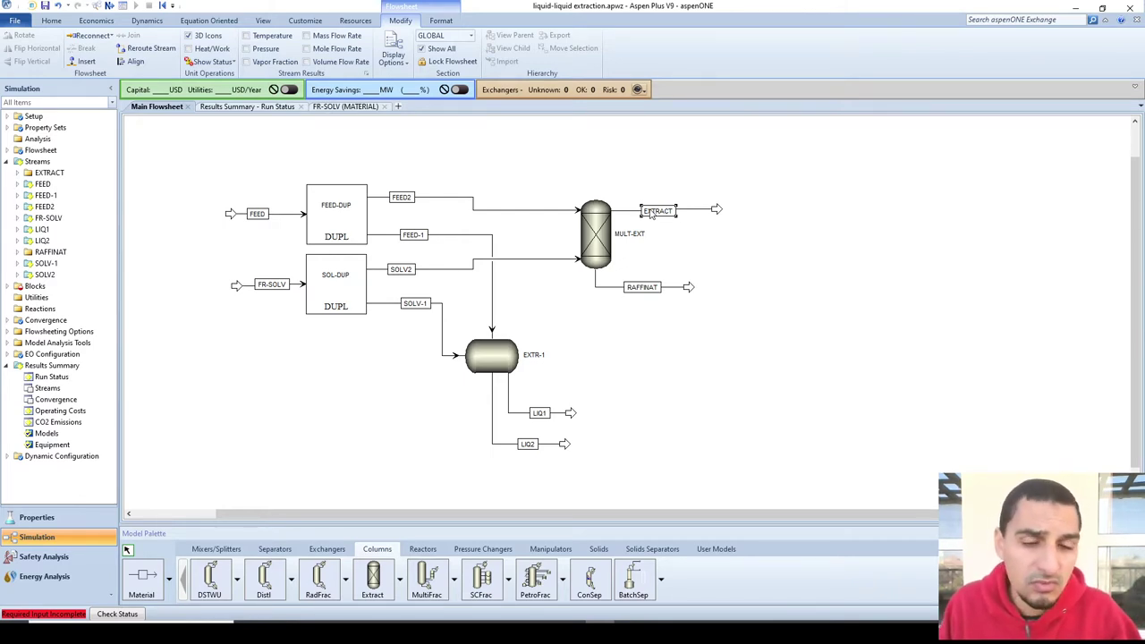
{"action": "left_click", "coordinate": [597, 229]}
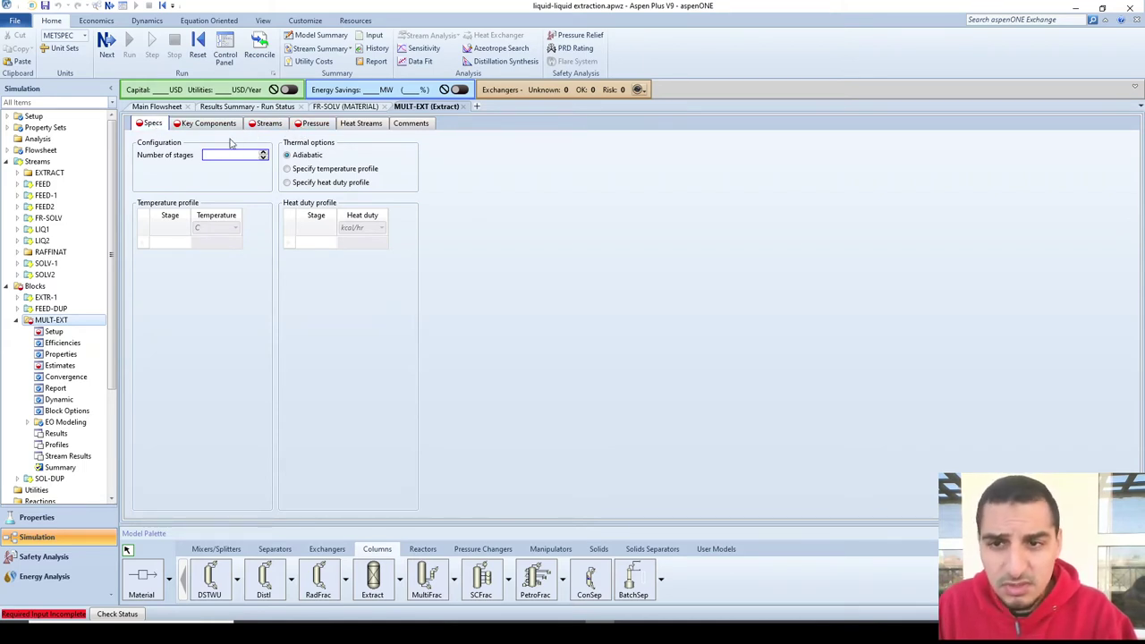
{"action": "left_click", "coordinate": [265, 127]}
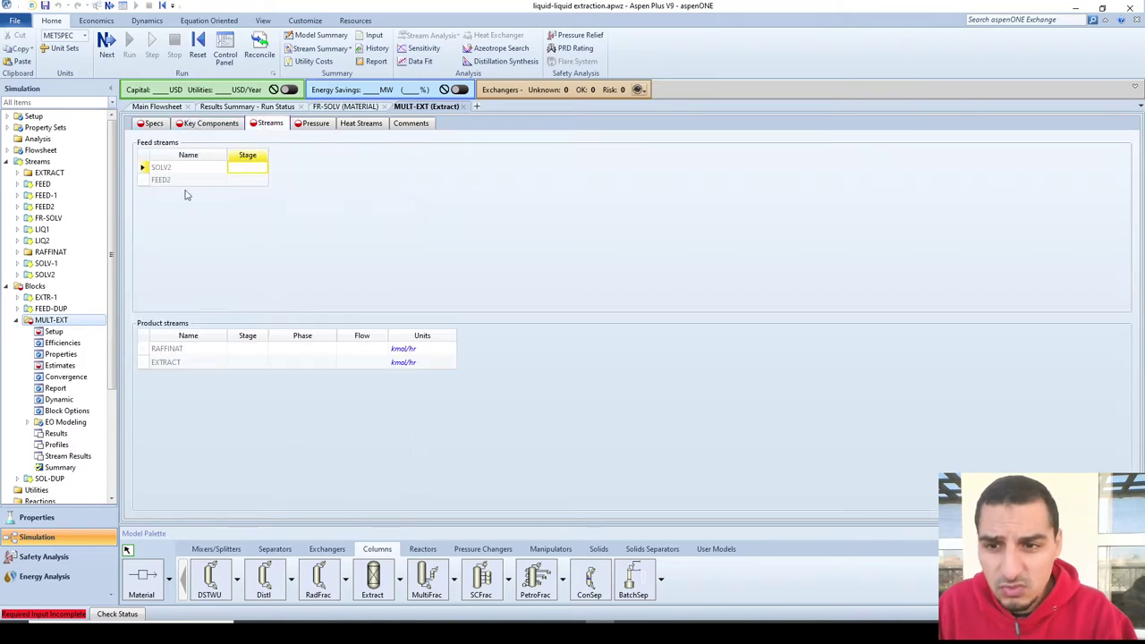
{"action": "left_click", "coordinate": [159, 107]}
{"action": "left_click", "coordinate": [349, 414]}
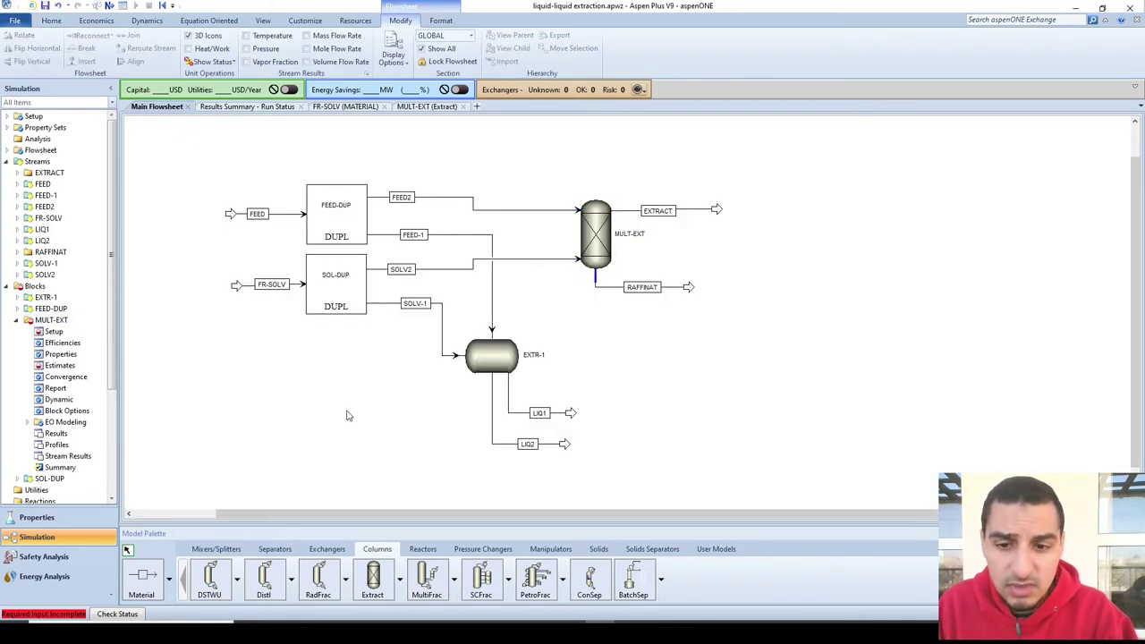
{"action": "left_click", "coordinate": [141, 577]}
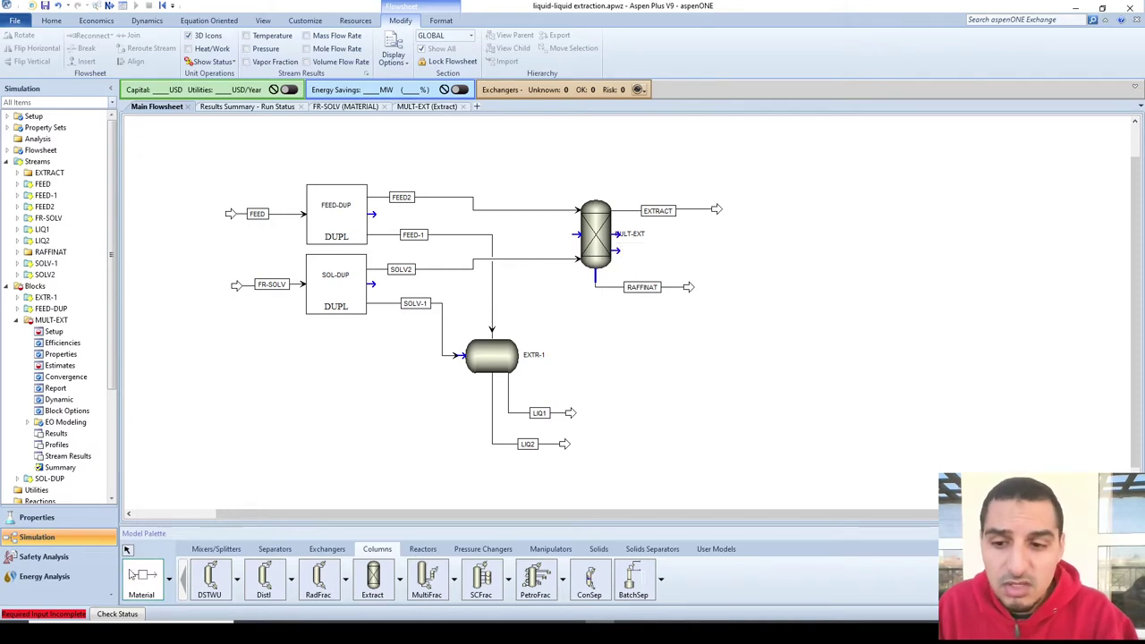
{"action": "left_click", "coordinate": [136, 576]}
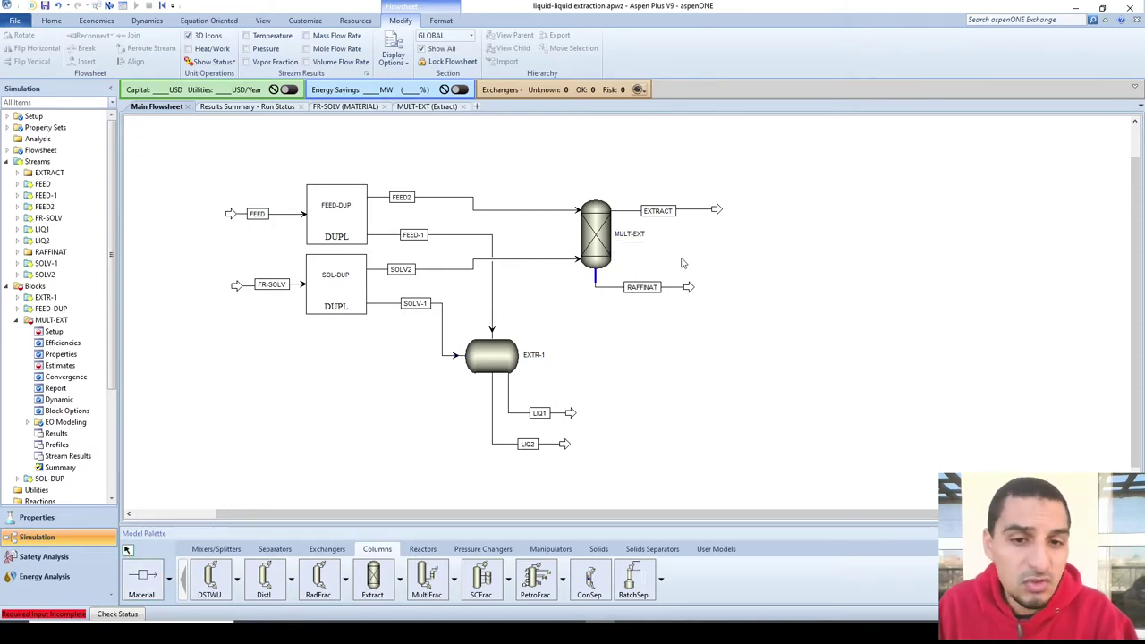
Give MULT-EXT 5 stages: SOLV2 enters stage 5, FEED2 stage 1, RAFFINAT leaves stage 5.
{"action": "double_click", "coordinate": [590, 234]}
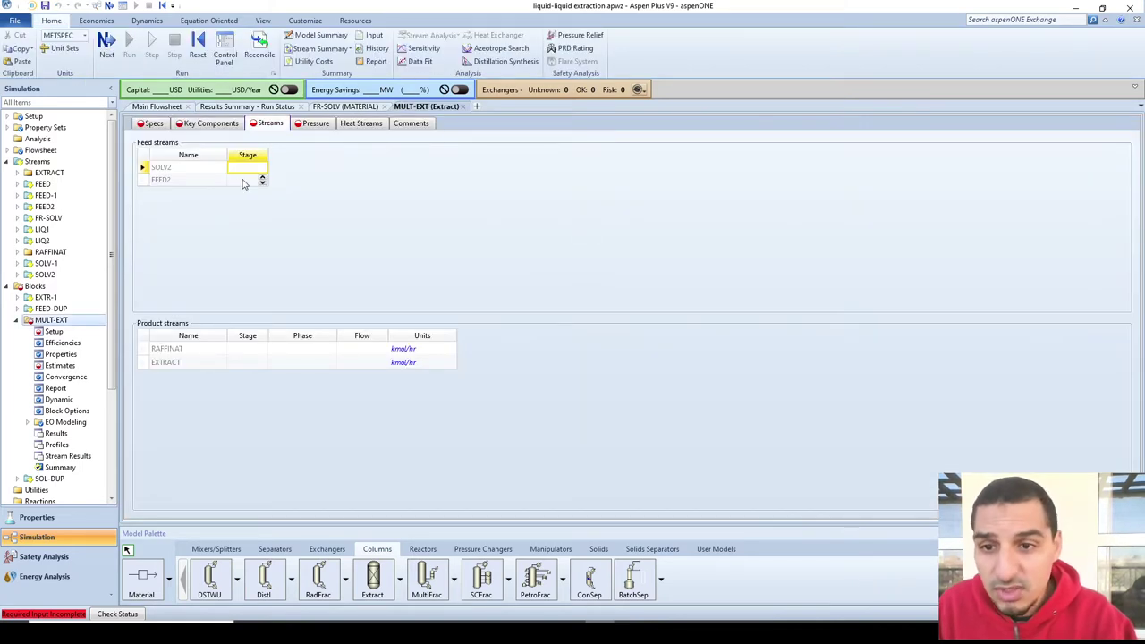
{"action": "left_click", "coordinate": [251, 229]}
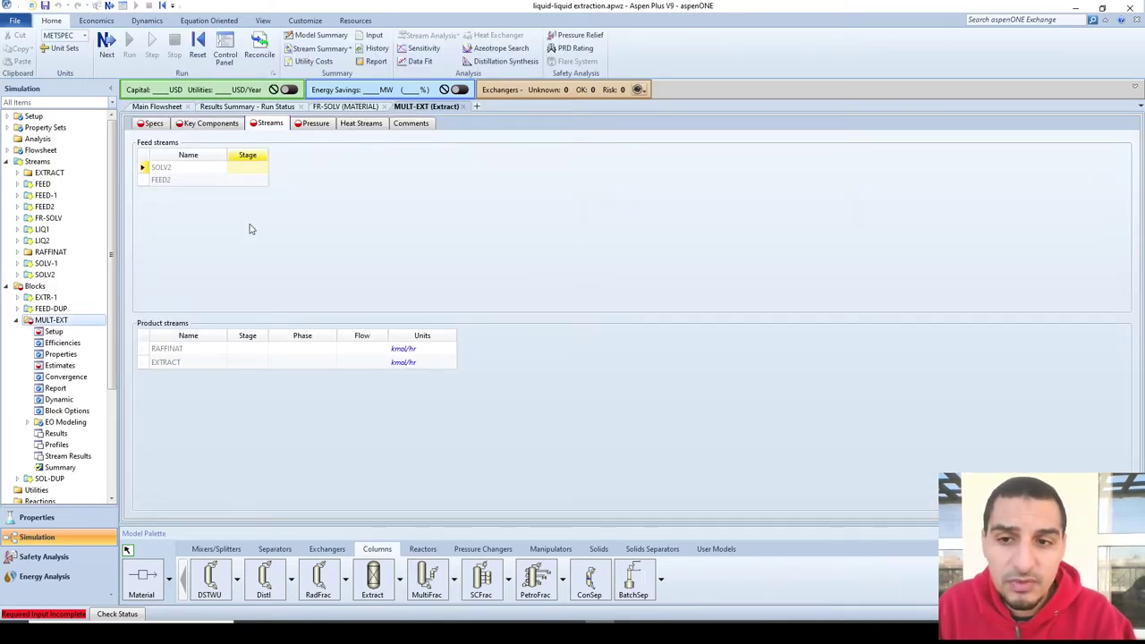
{"action": "left_click", "coordinate": [157, 127]}
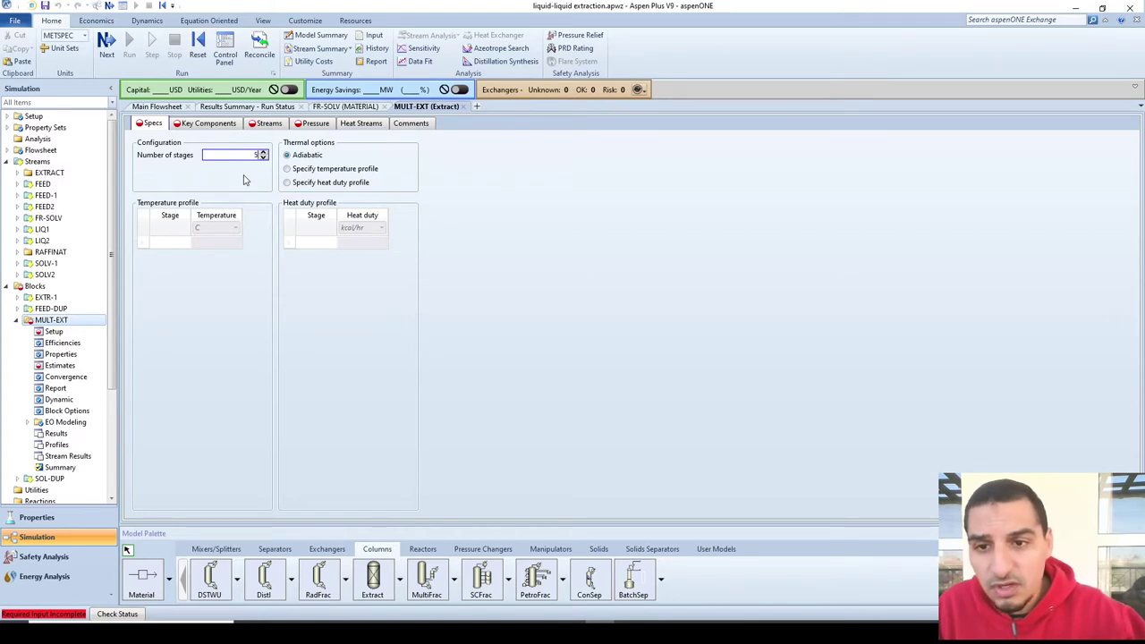
{"action": "left_click", "coordinate": [265, 125]}
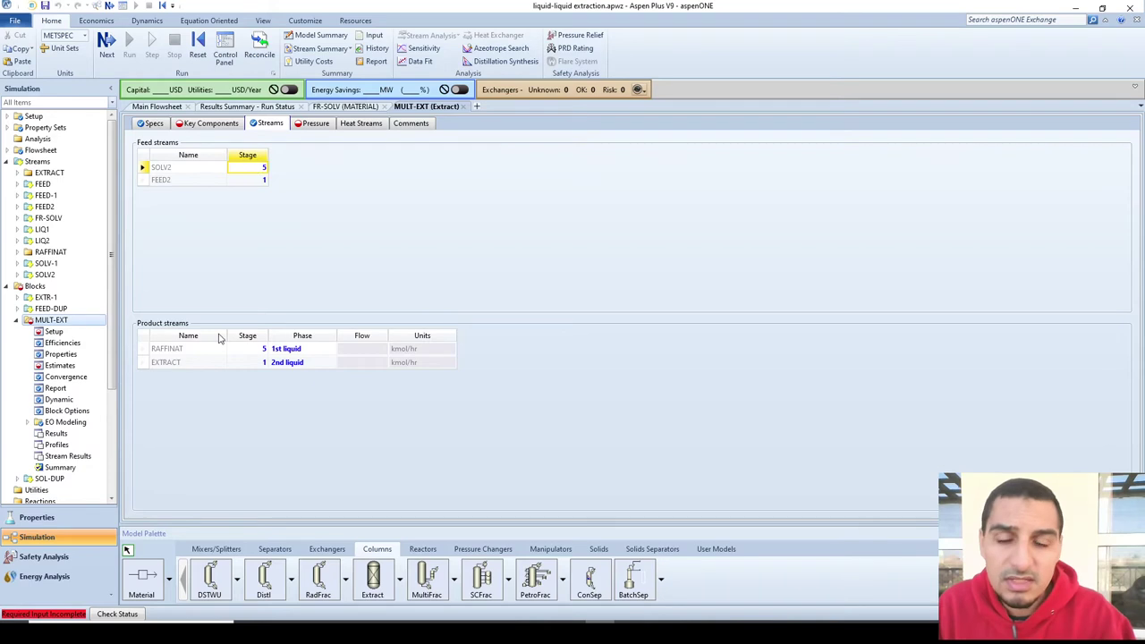
{"action": "left_click", "coordinate": [254, 168]}
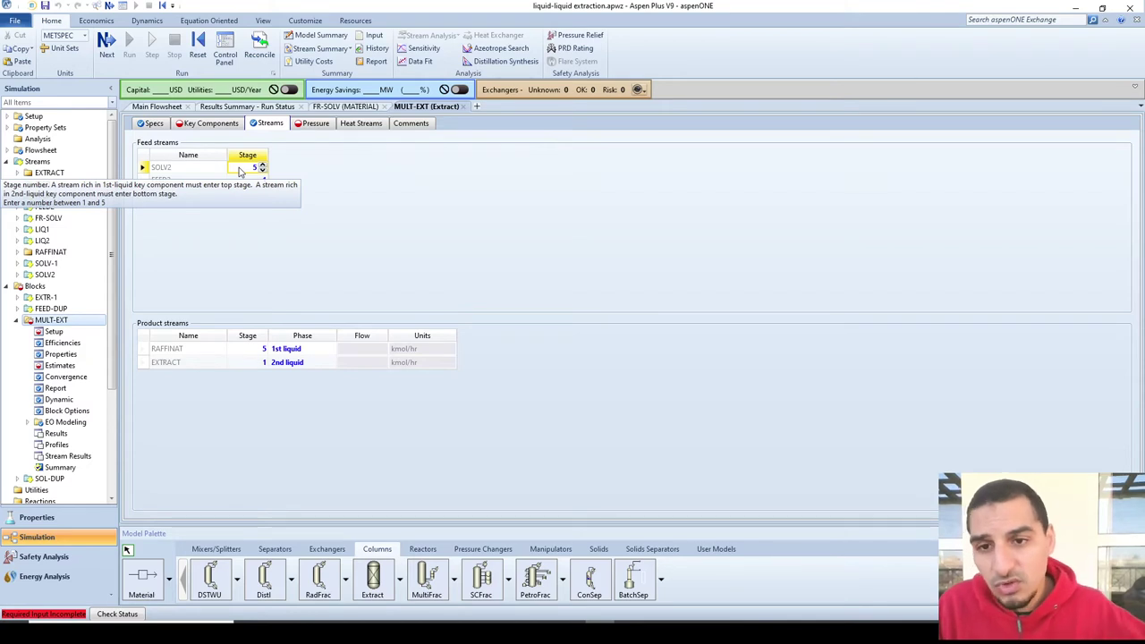
{"action": "left_click", "coordinate": [243, 180]}
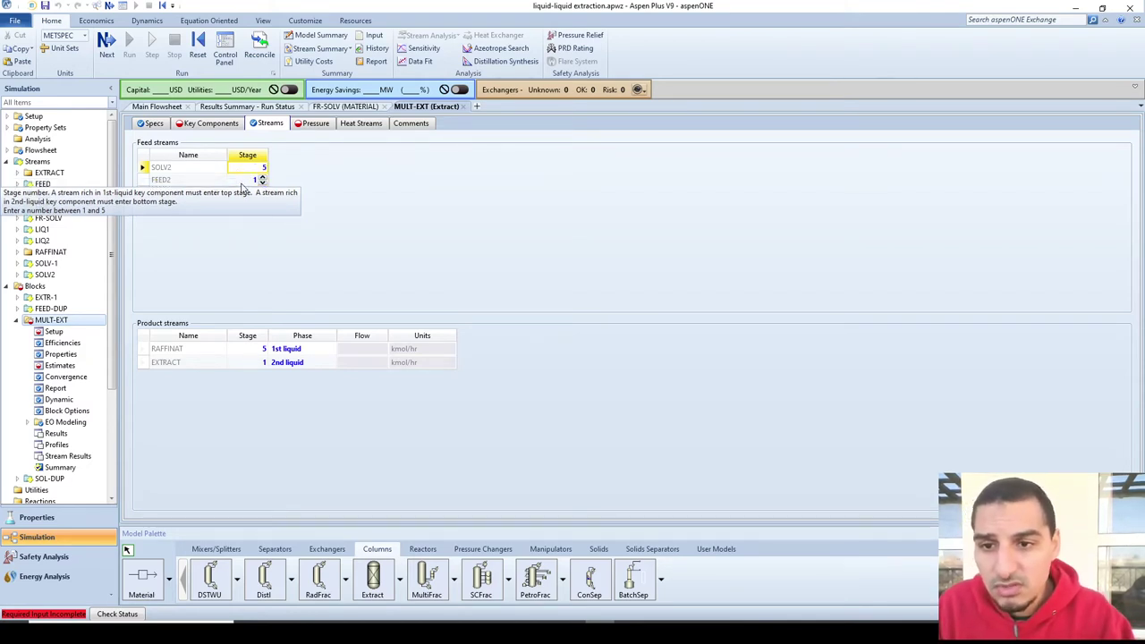
{"action": "left_click", "coordinate": [249, 348]}
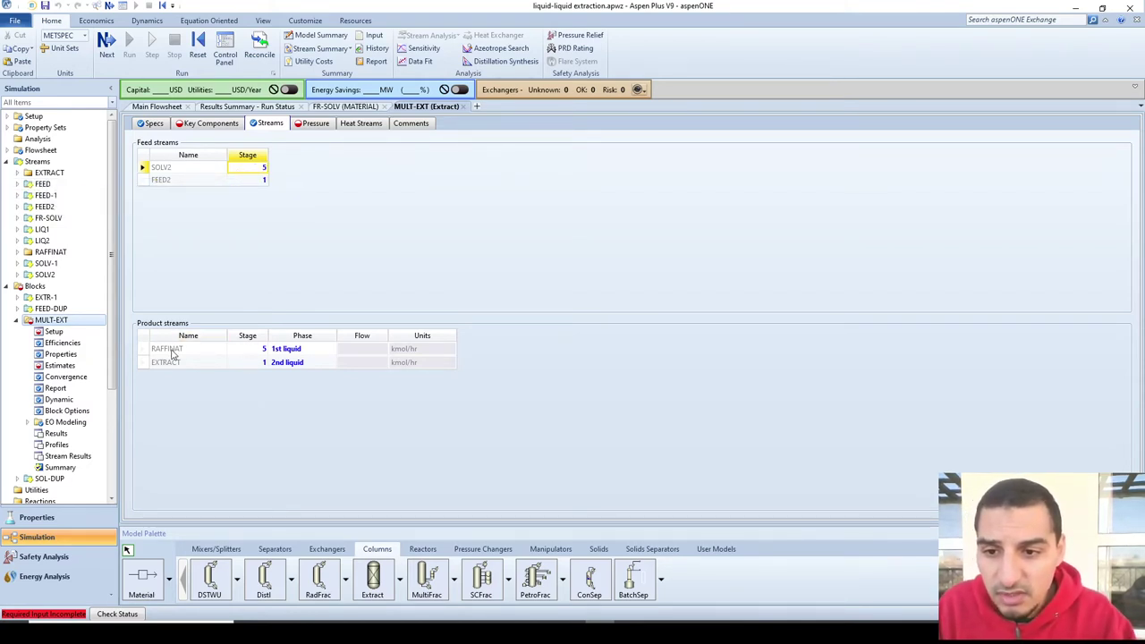
{"action": "left_click", "coordinate": [197, 373]}
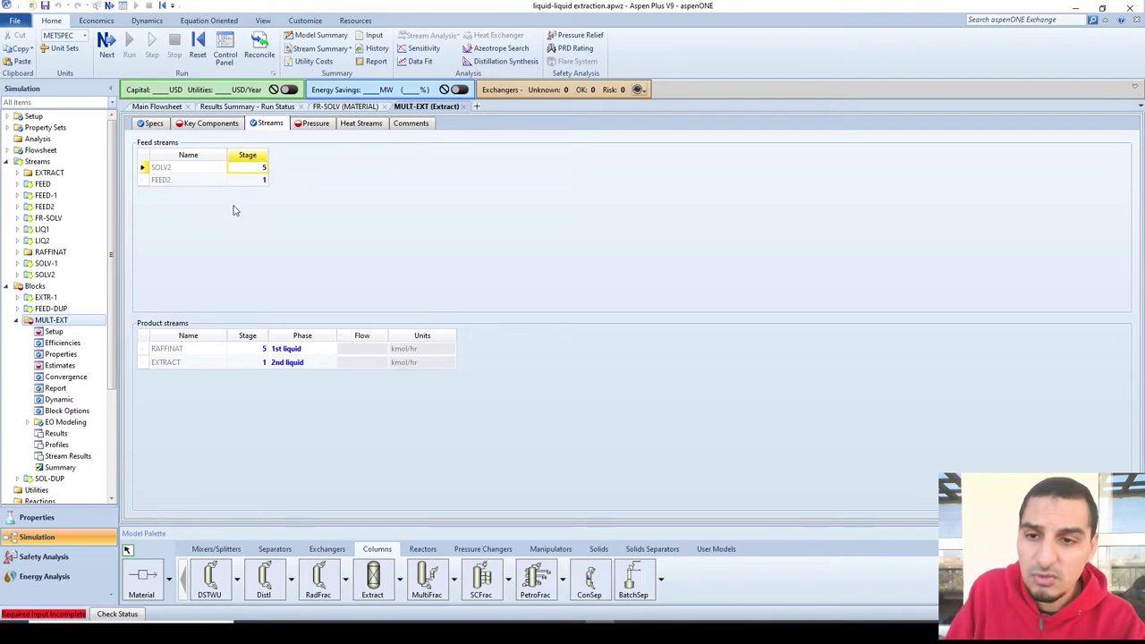
{"action": "left_click", "coordinate": [153, 125]}
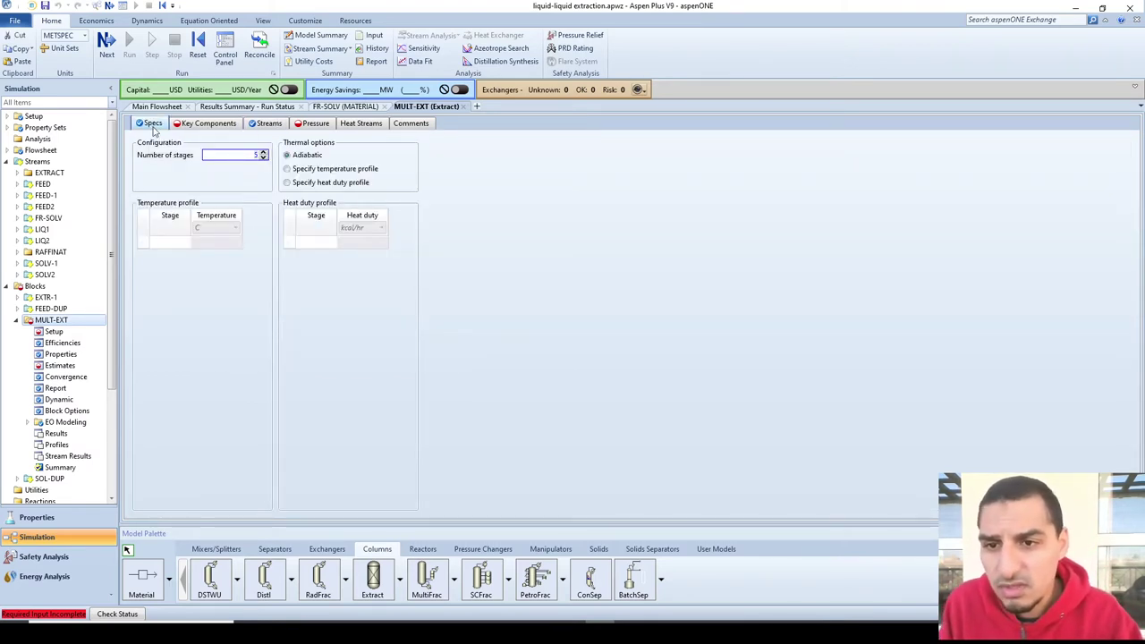
Commit the stage count and enter a 20 C stage 1 temperature profile.
{"action": "left_click", "coordinate": [173, 158]}
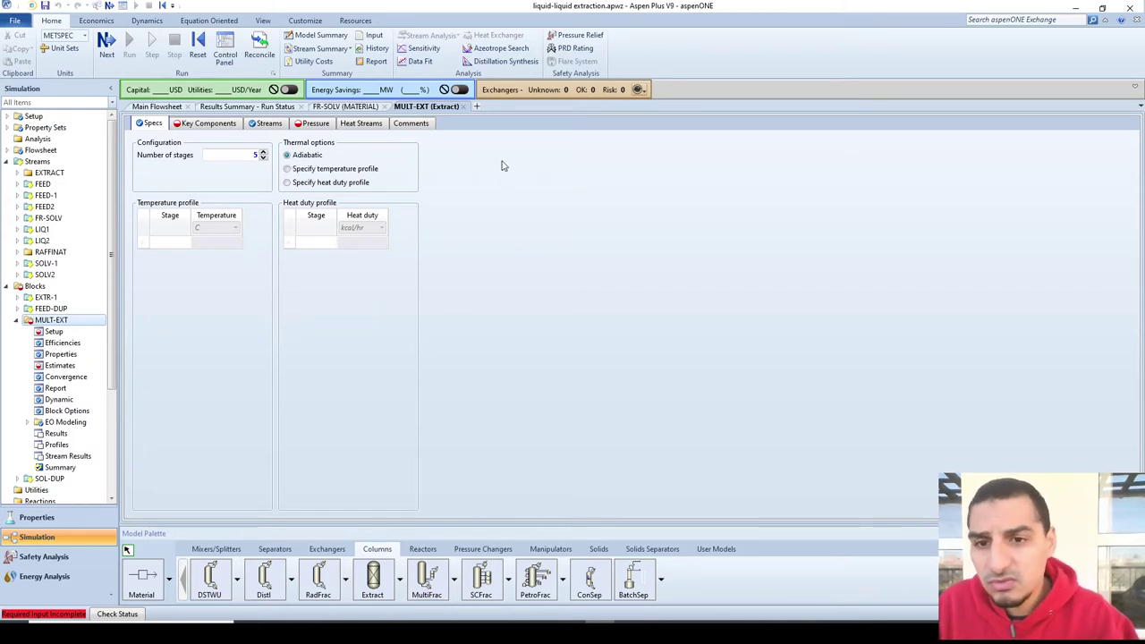
{"action": "left_click", "coordinate": [362, 171]}
{"action": "left_click", "coordinate": [170, 245]}
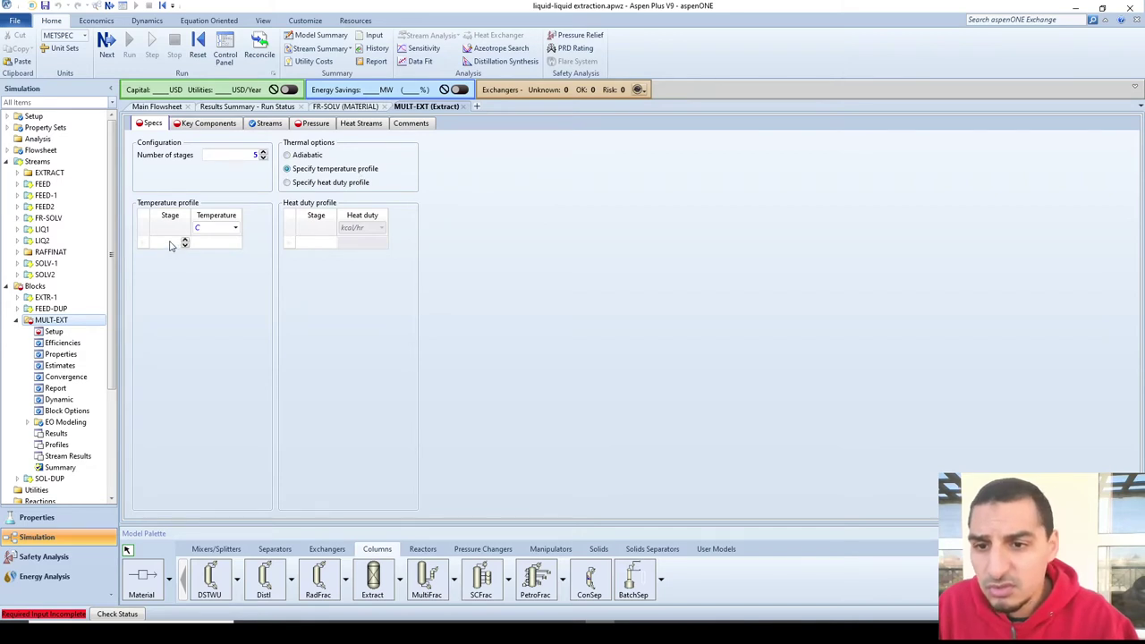
{"action": "type", "text": "1"}
{"action": "key", "text": "Return"}
{"action": "left_click", "coordinate": [208, 242]}
{"action": "type", "text": "20"}
{"action": "key", "text": "Return"}
Clear the temperature entry and set MULT-EXT's thermal option to Adiabatic.
{"action": "left_click", "coordinate": [168, 257]}
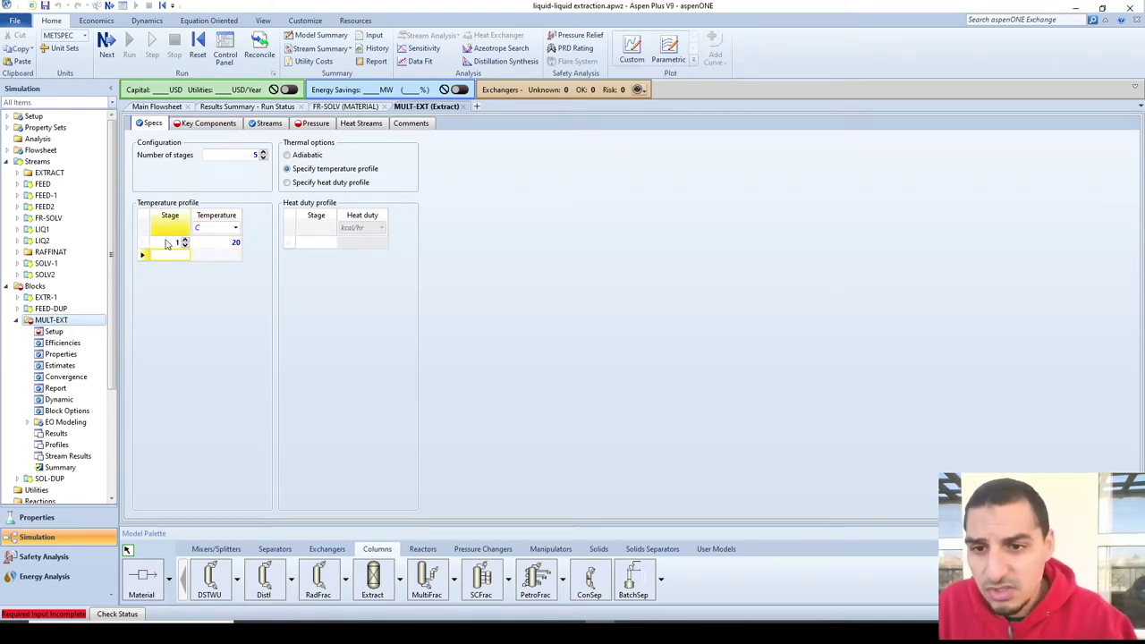
{"action": "left_click", "coordinate": [231, 243]}
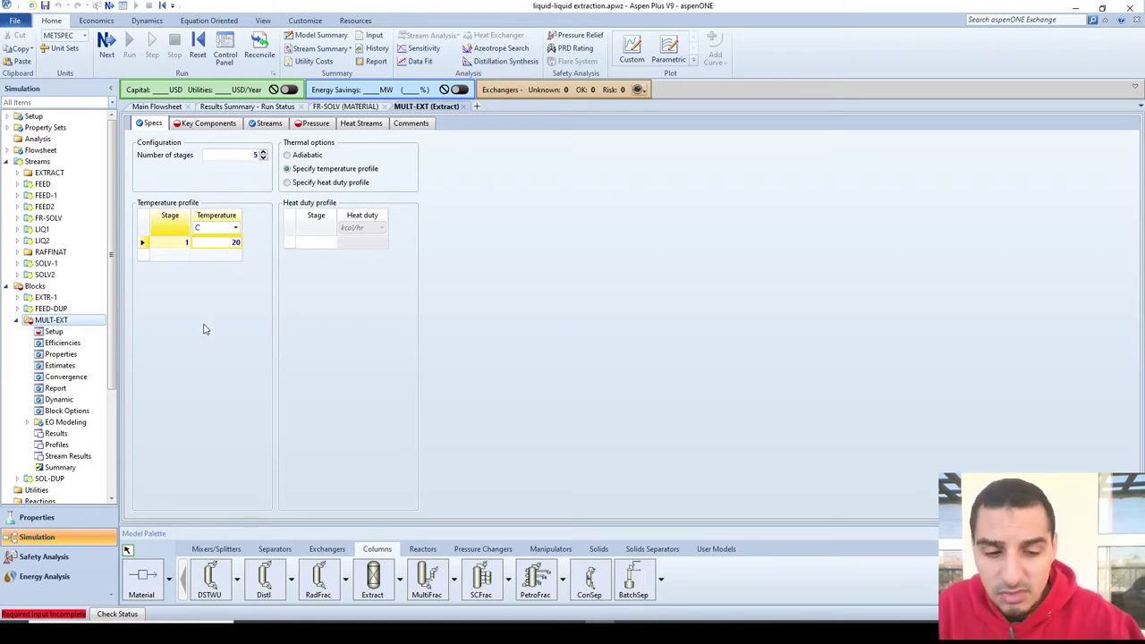
{"action": "key", "text": "Delete"}
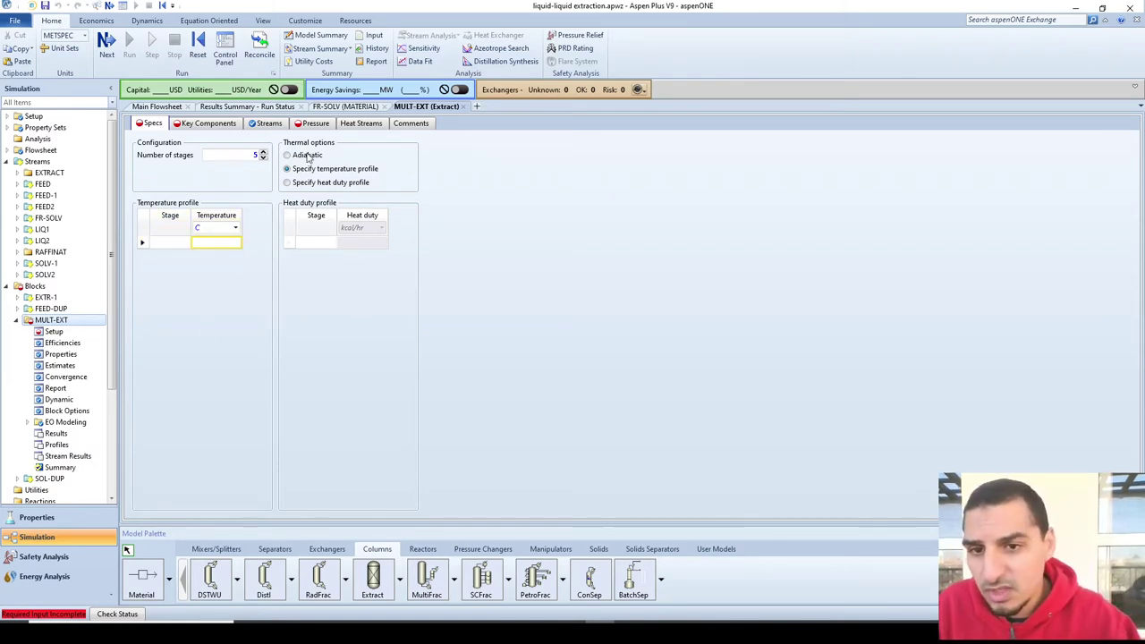
{"action": "left_click", "coordinate": [307, 186]}
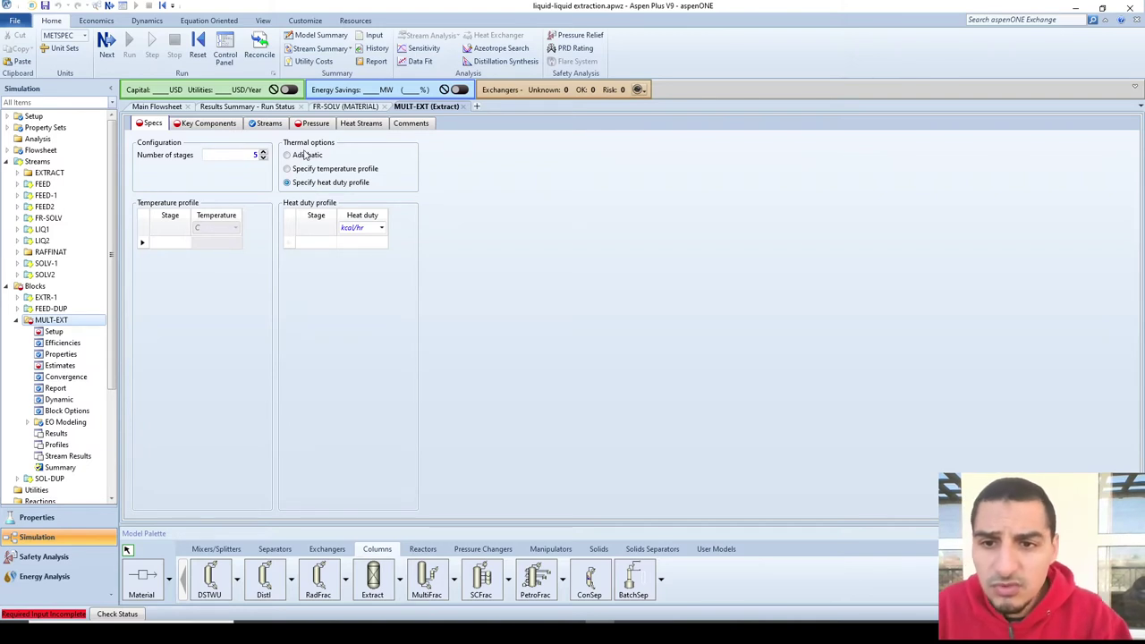
{"action": "left_click", "coordinate": [301, 157]}
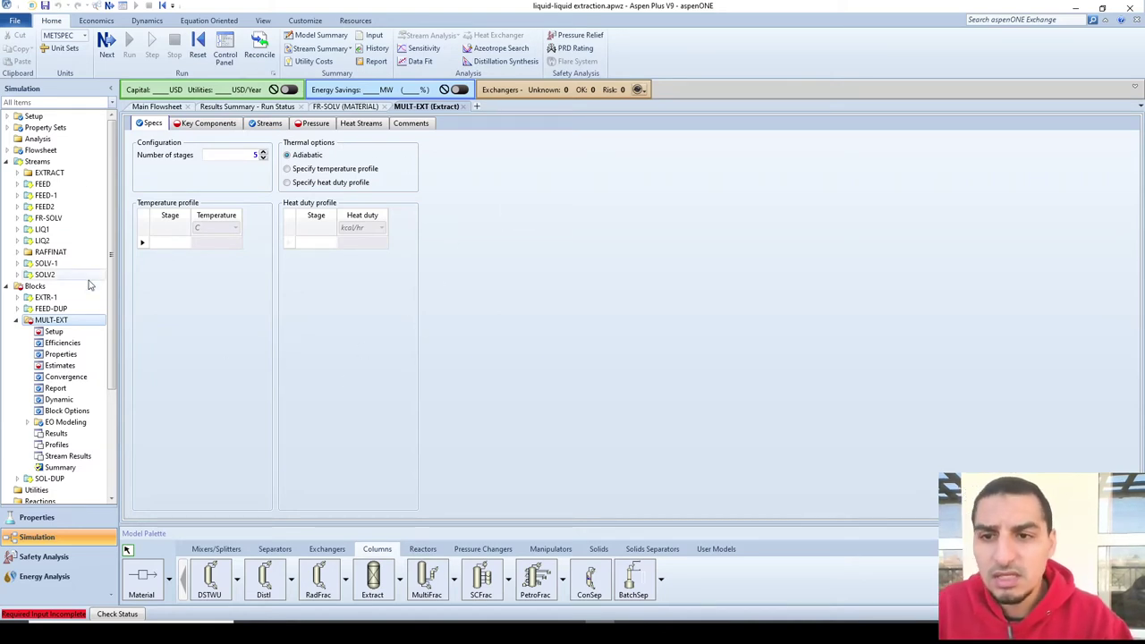
Open MULT-EXT's Key Components tab and select WATER in the 2nd liquid phase list.
{"action": "left_click", "coordinate": [194, 126]}
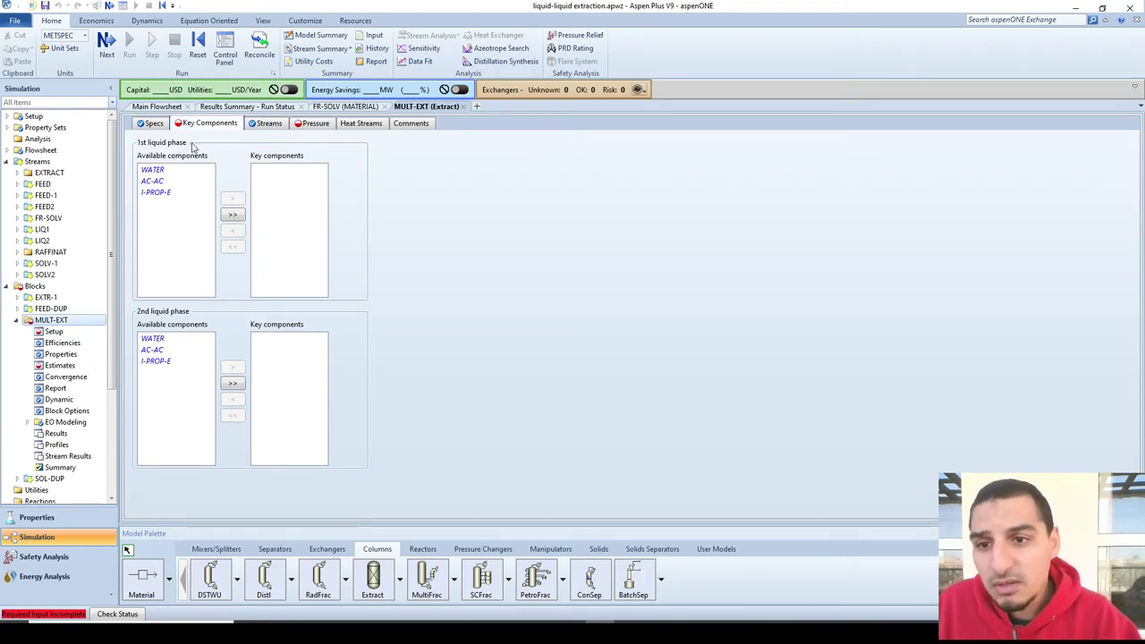
{"action": "left_click", "coordinate": [155, 351]}
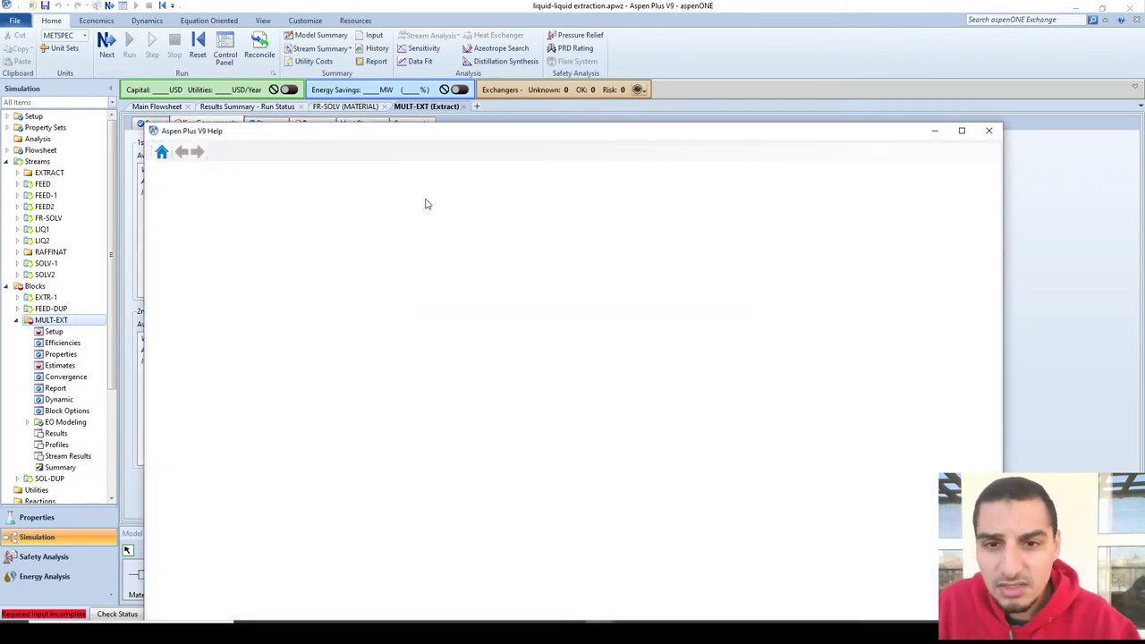
Move the Help window and highlight the Key Components passage about top and bottom feeds.
{"action": "left_click_drag", "start_coordinate": [437, 136], "coordinate": [506, 62]}
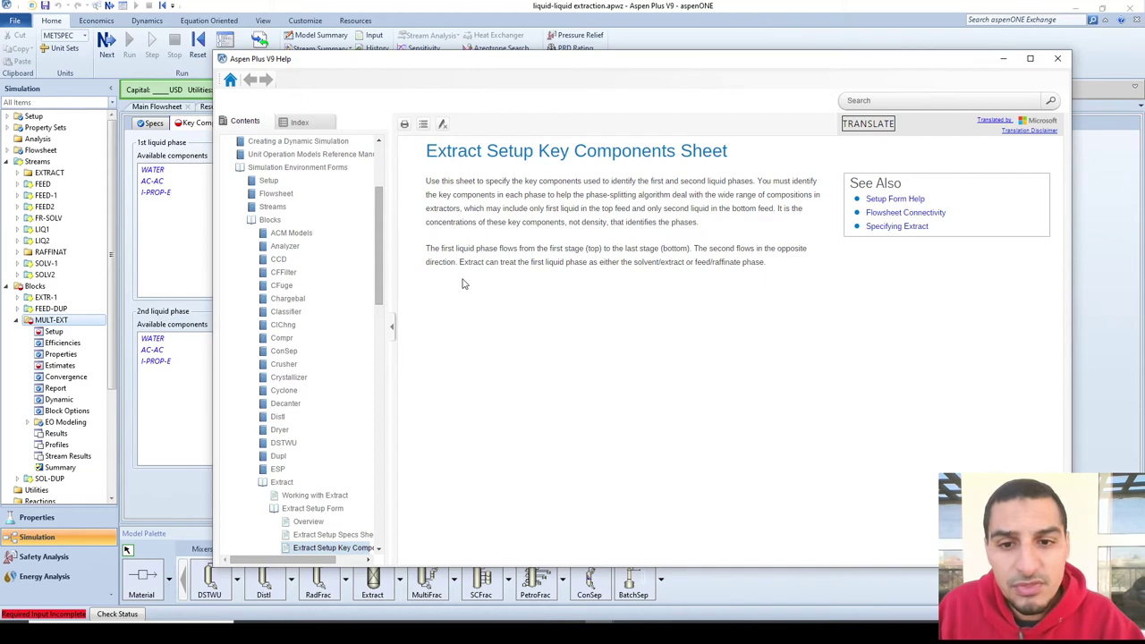
{"action": "left_click_drag", "start_coordinate": [427, 249], "coordinate": [444, 250]}
{"action": "left_click", "coordinate": [651, 176]}
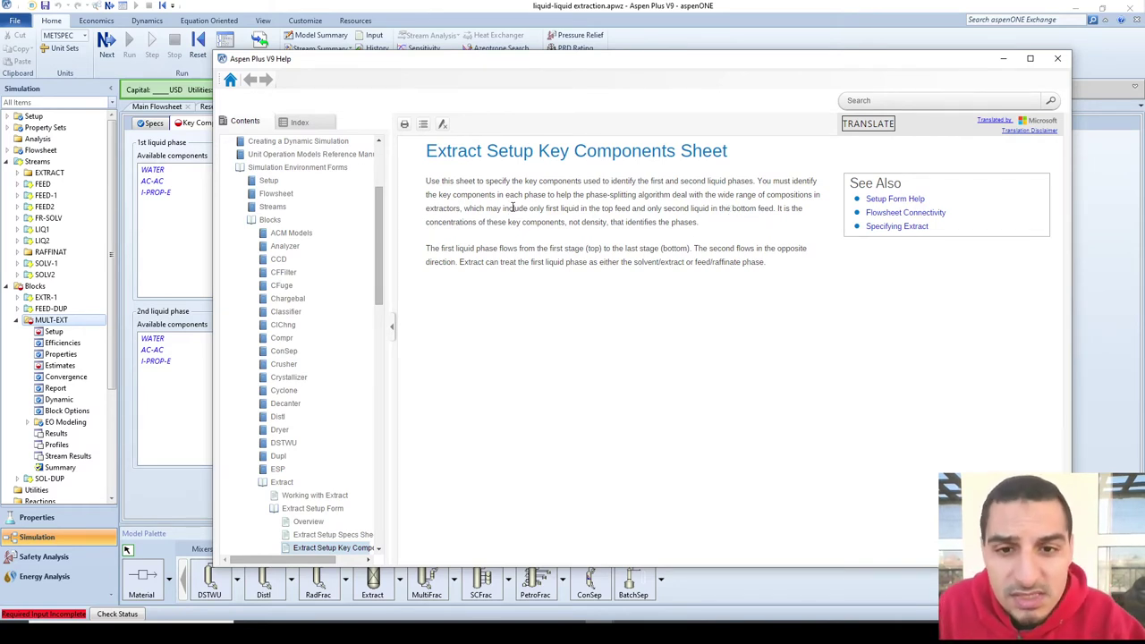
{"action": "left_click_drag", "start_coordinate": [472, 208], "coordinate": [755, 219]}
{"action": "left_click_drag", "start_coordinate": [771, 207], "coordinate": [775, 206]}
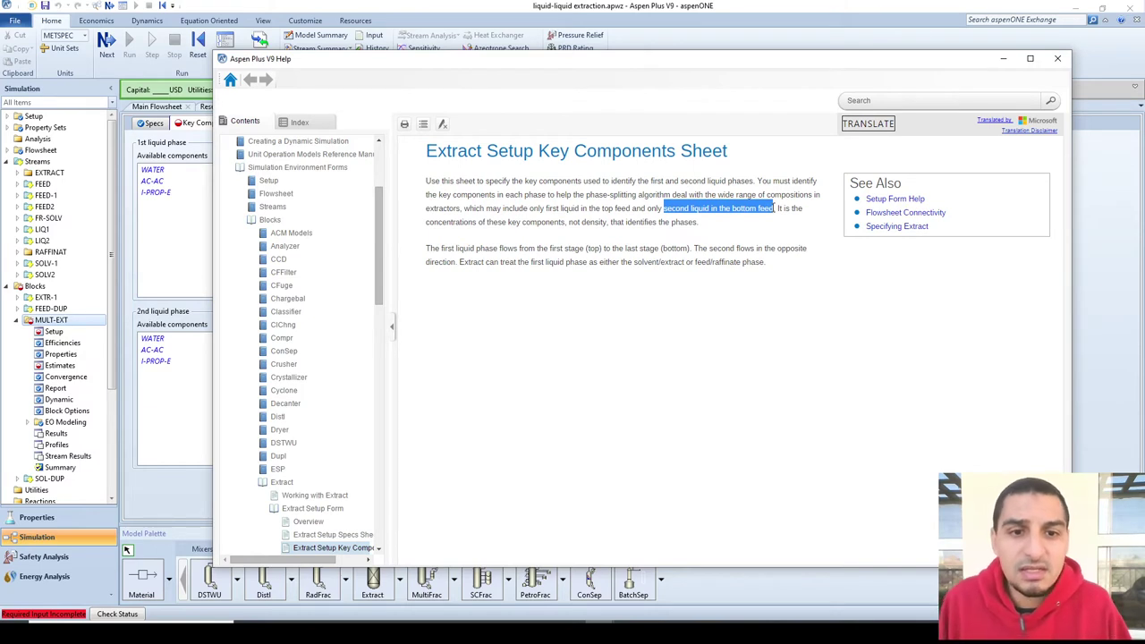
{"action": "left_click", "coordinate": [779, 207]}
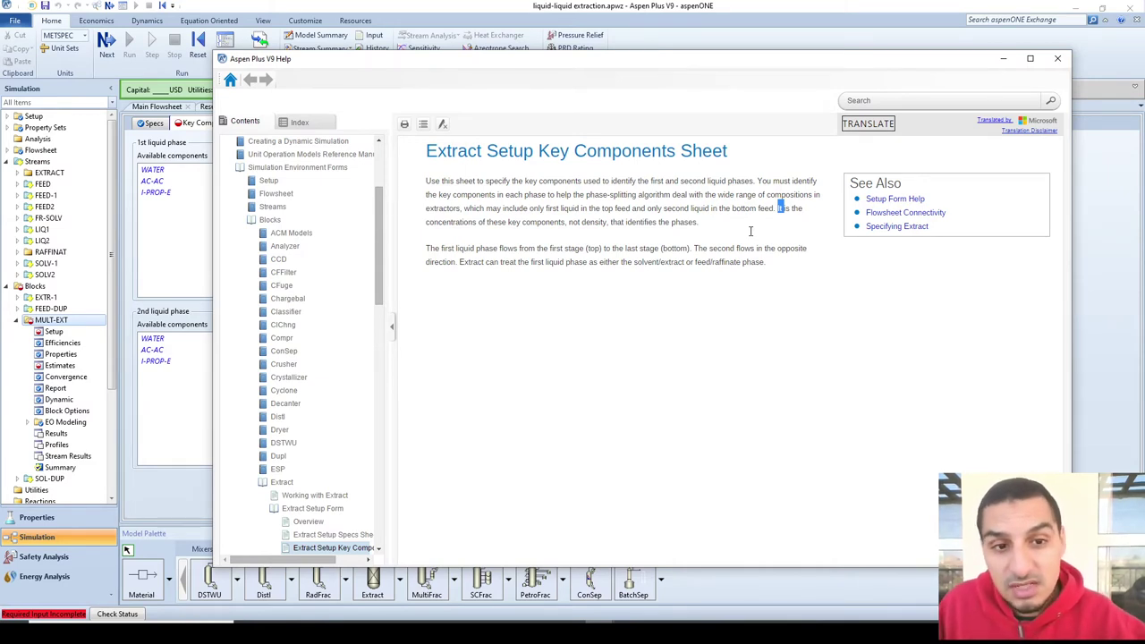
{"action": "left_click", "coordinate": [780, 207]}
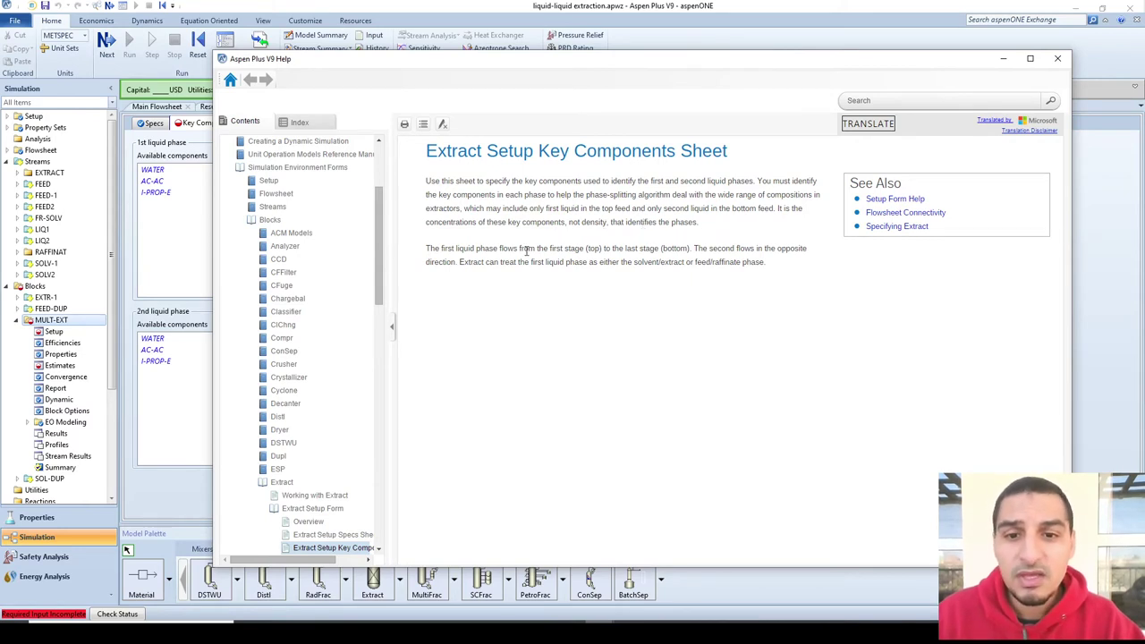
Highlight the passages on how the two liquid phases flow, then return to the simulation.
{"action": "left_click_drag", "start_coordinate": [441, 247], "coordinate": [691, 247]}
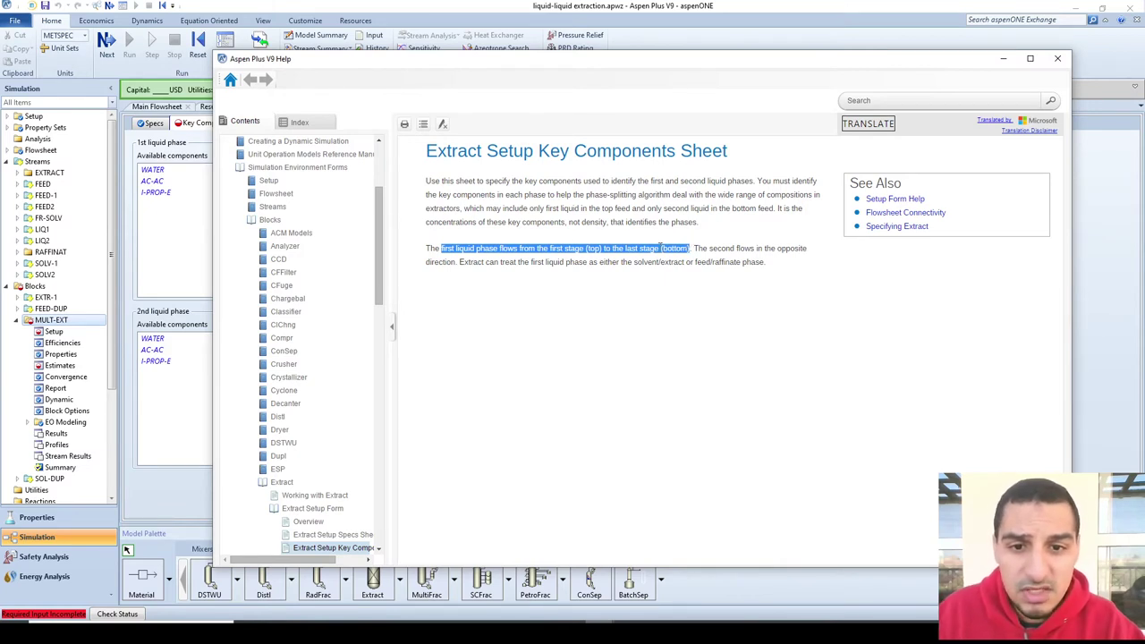
{"action": "left_click_drag", "start_coordinate": [694, 249], "coordinate": [819, 242]}
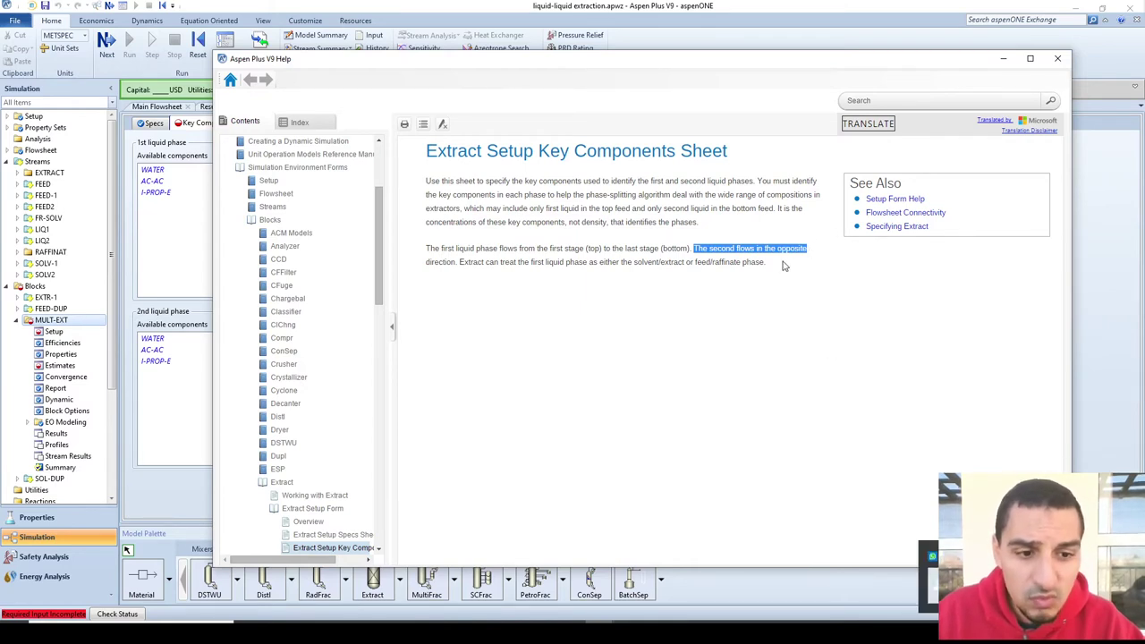
{"action": "key", "text": "shift+ctrl+Right"}
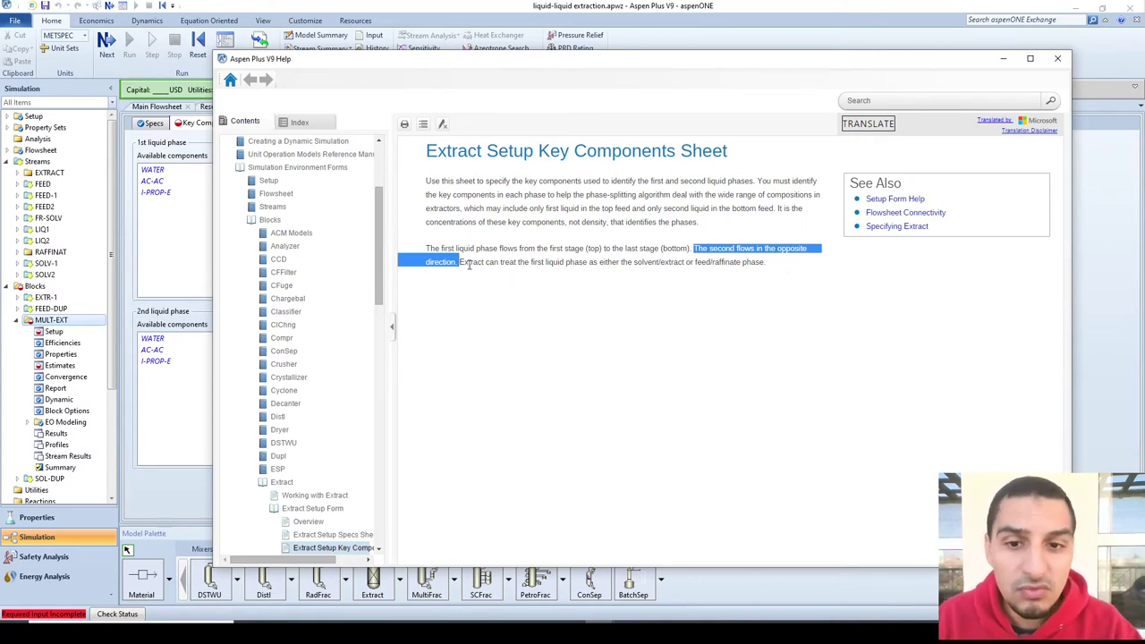
{"action": "left_click", "coordinate": [546, 260]}
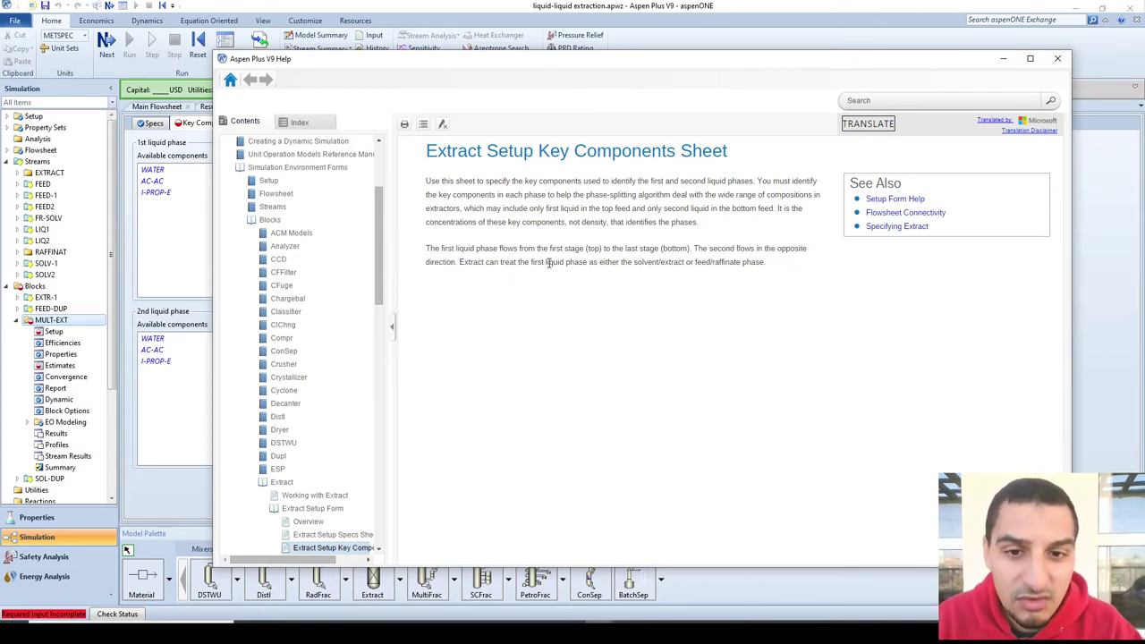
{"action": "left_click_drag", "start_coordinate": [525, 261], "coordinate": [716, 265]}
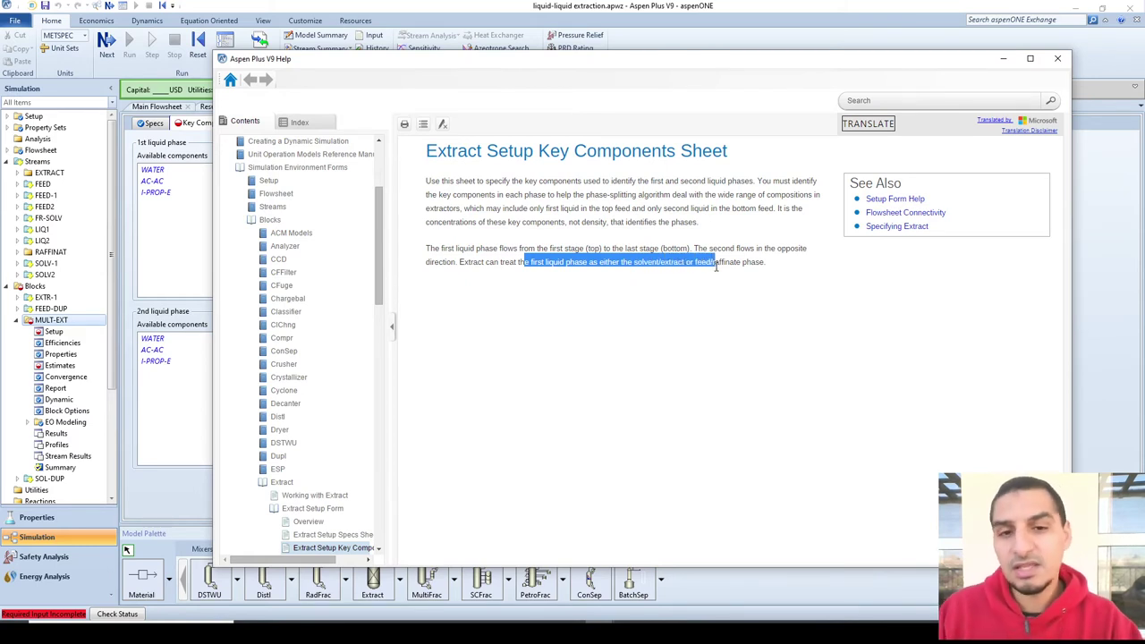
{"action": "left_click", "coordinate": [718, 312]}
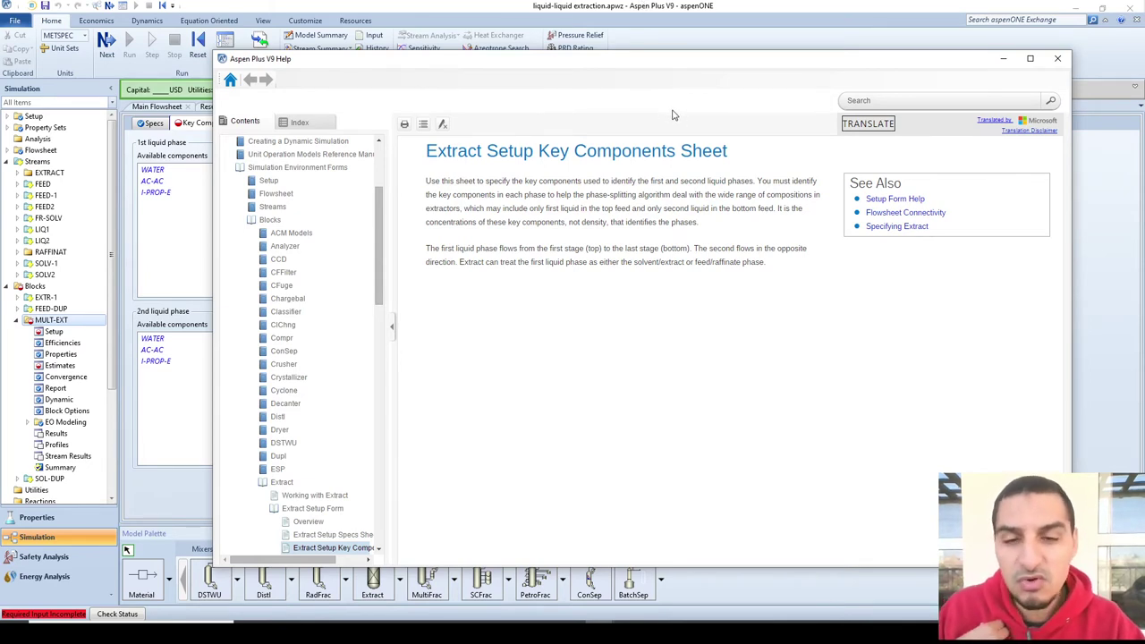
{"action": "left_click", "coordinate": [547, 6]}
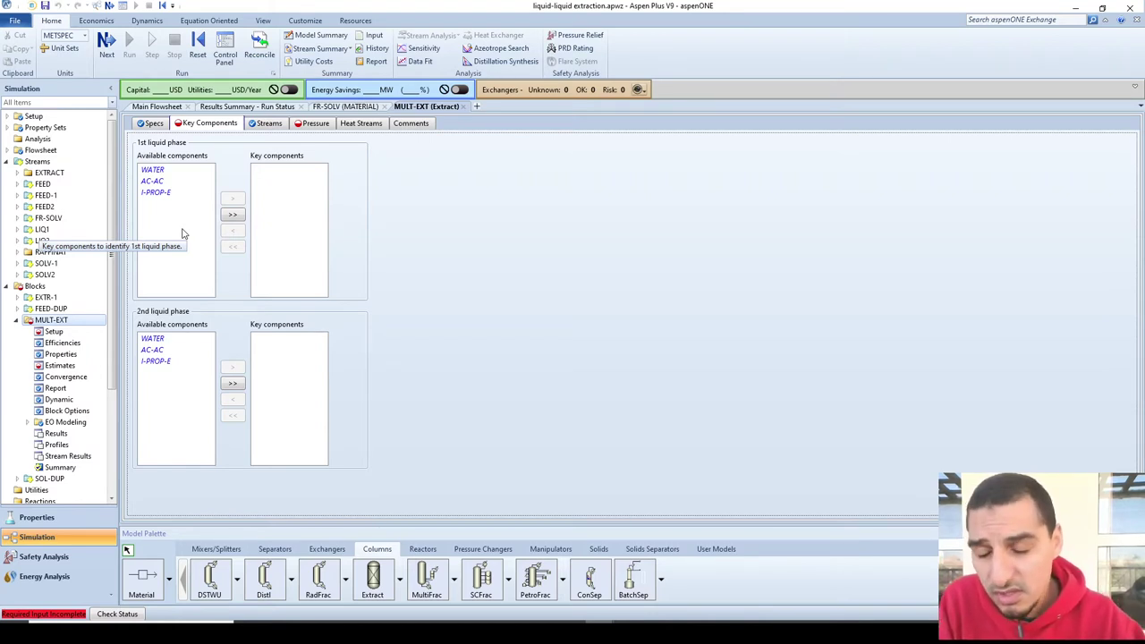
Assign WATER as the 1st liquid phase key component and I-PROP-E as the 2nd.
{"action": "double_click", "coordinate": [153, 170]}
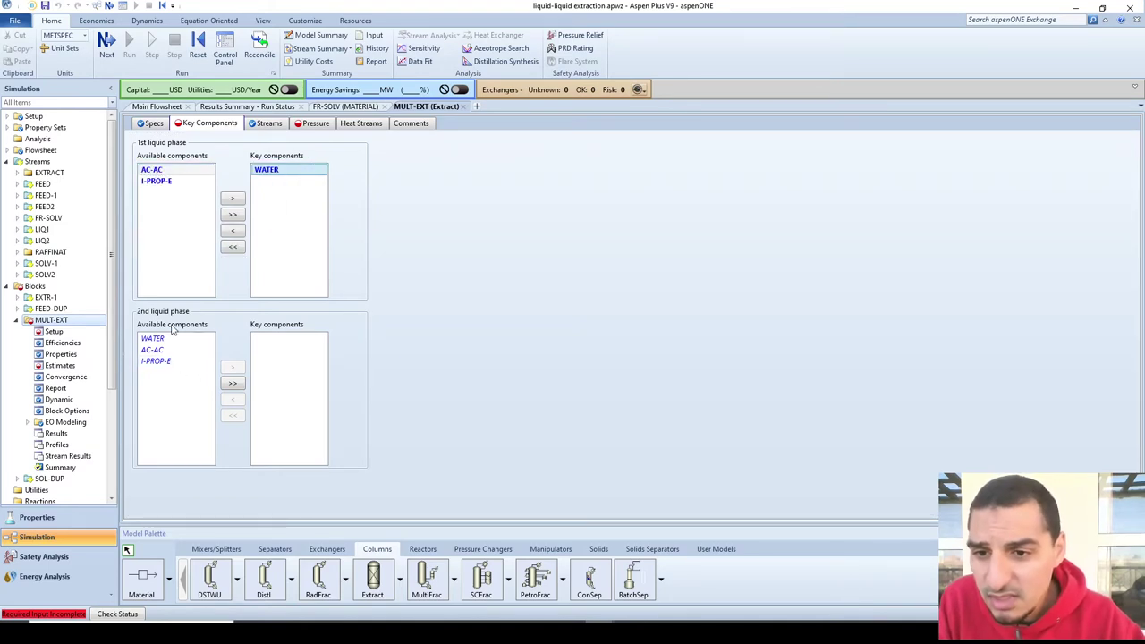
{"action": "double_click", "coordinate": [157, 361]}
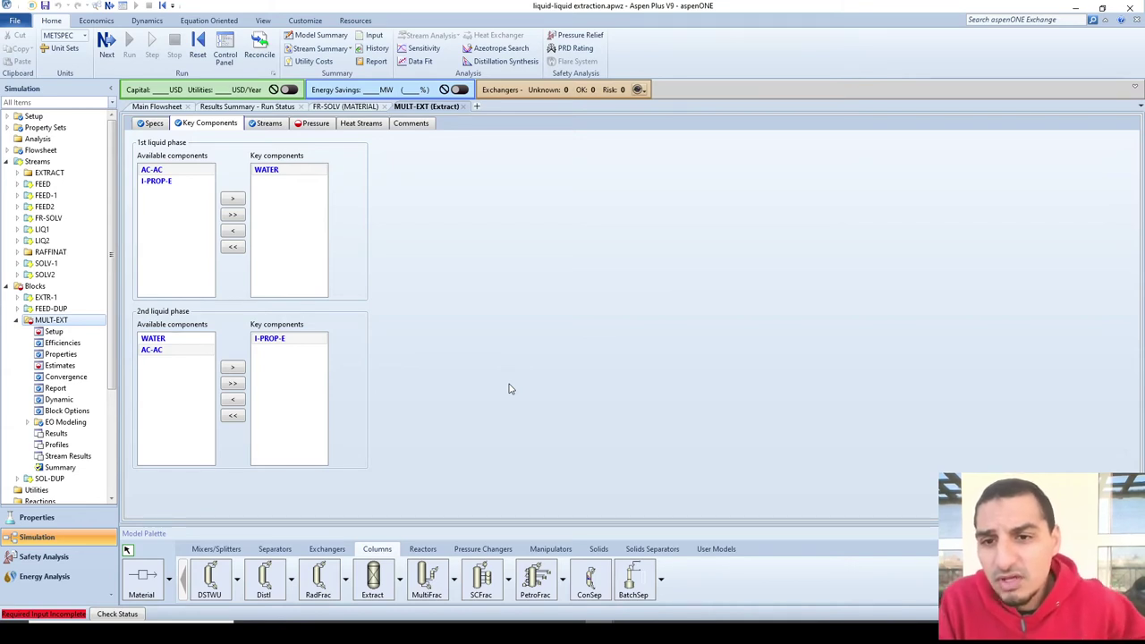
Enter a MULT-EXT pressure profile row of 1 atm at stage 1.
{"action": "left_click", "coordinate": [314, 128]}
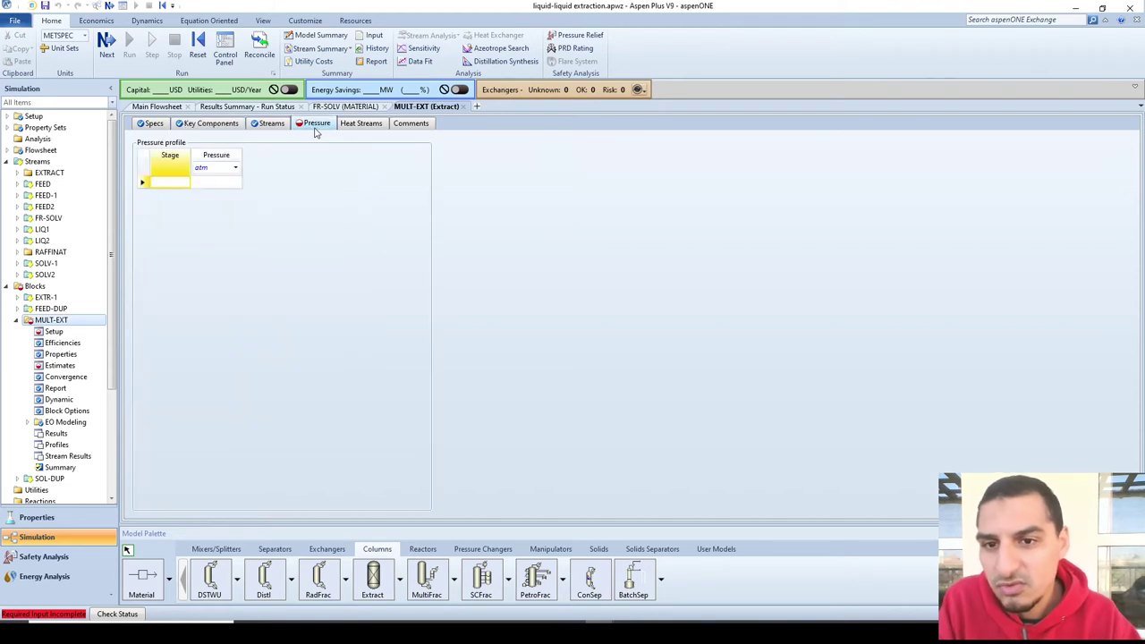
{"action": "left_click", "coordinate": [228, 127]}
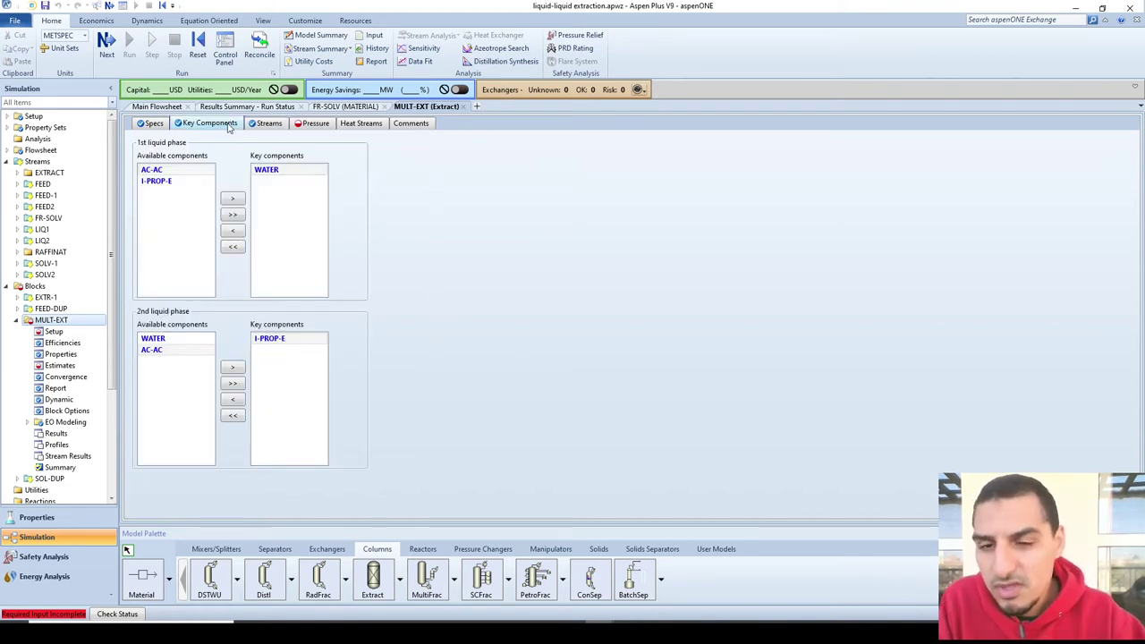
{"action": "left_click", "coordinate": [303, 128]}
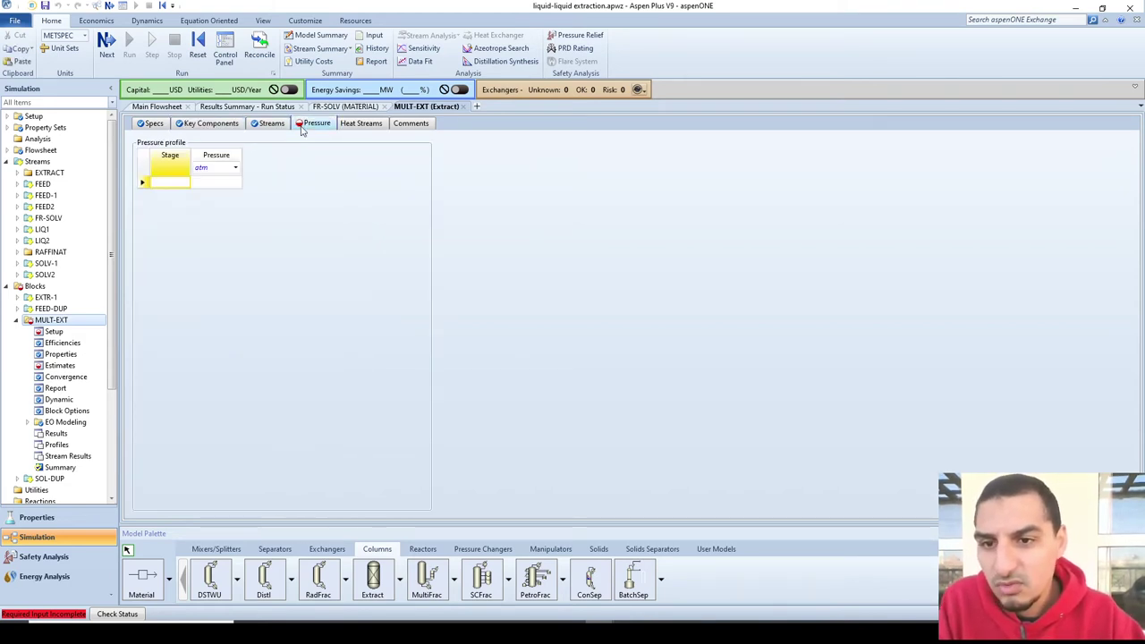
{"action": "left_click", "coordinate": [179, 184]}
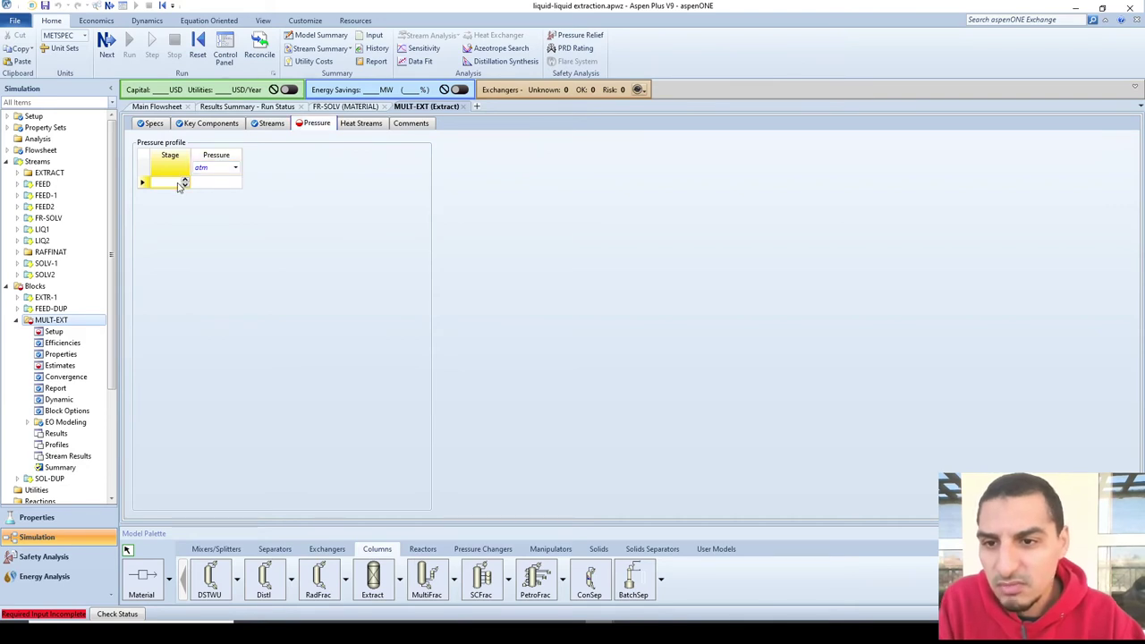
{"action": "type", "text": "1"}
{"action": "left_click", "coordinate": [215, 185]}
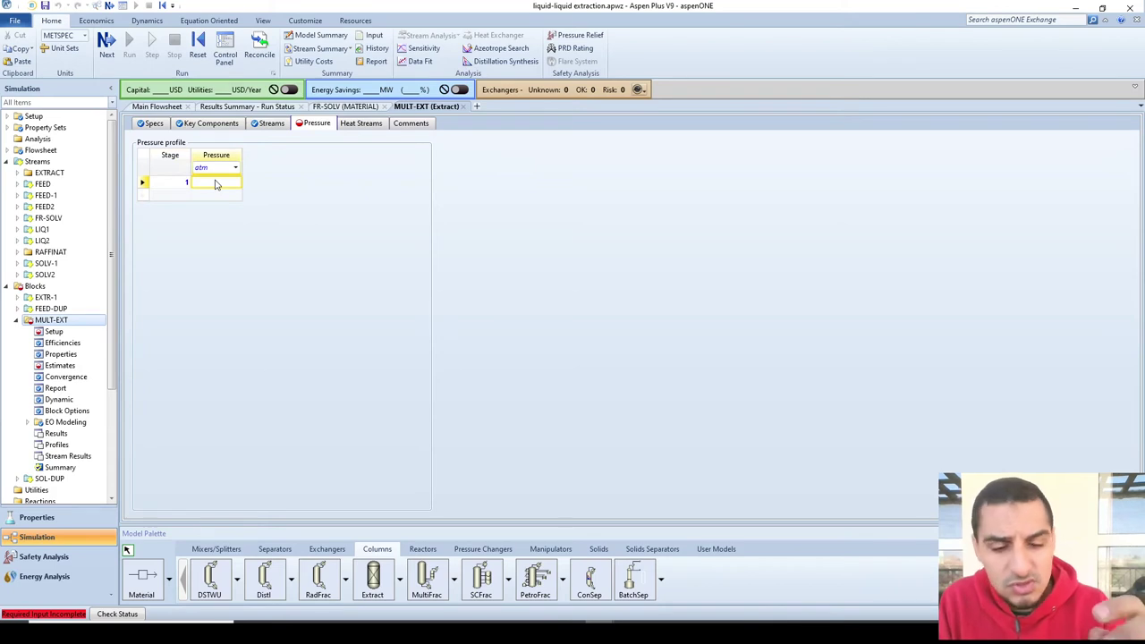
{"action": "type", "text": "1"}
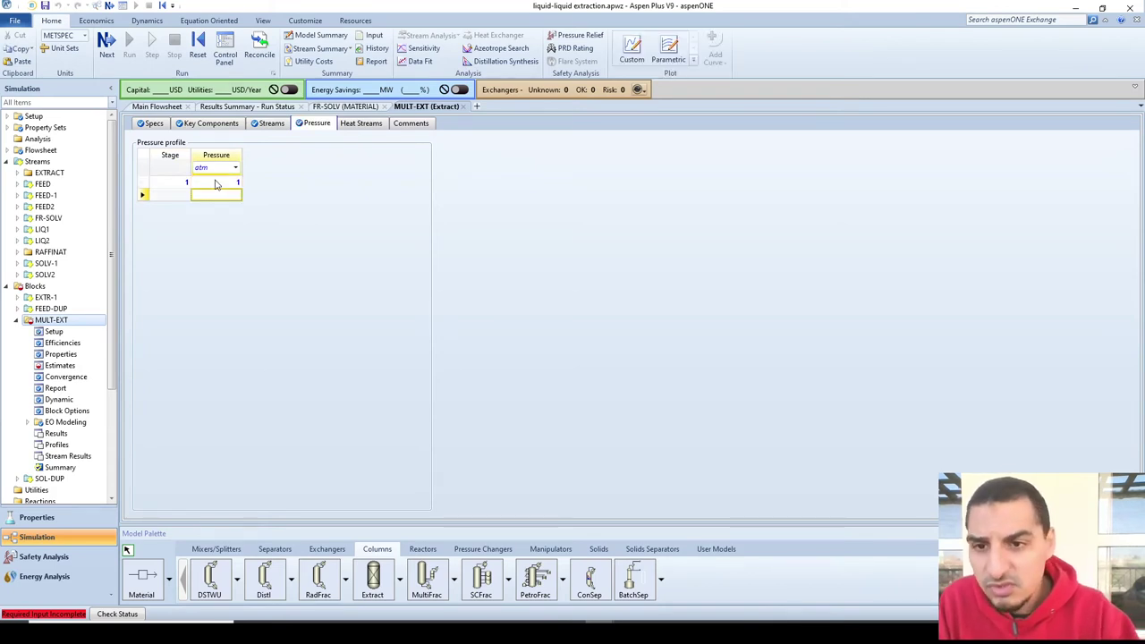
{"action": "key", "text": "Return"}
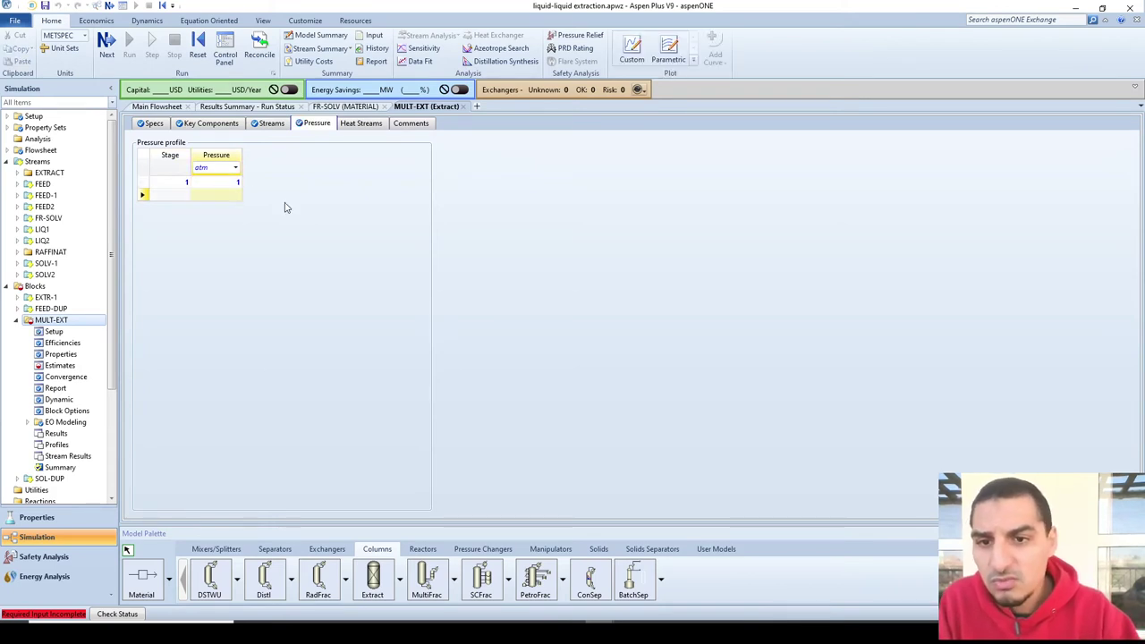
Add 1.25 atm at stage 5 to the pressure profile and open the Estimates form.
{"action": "left_click", "coordinate": [169, 197]}
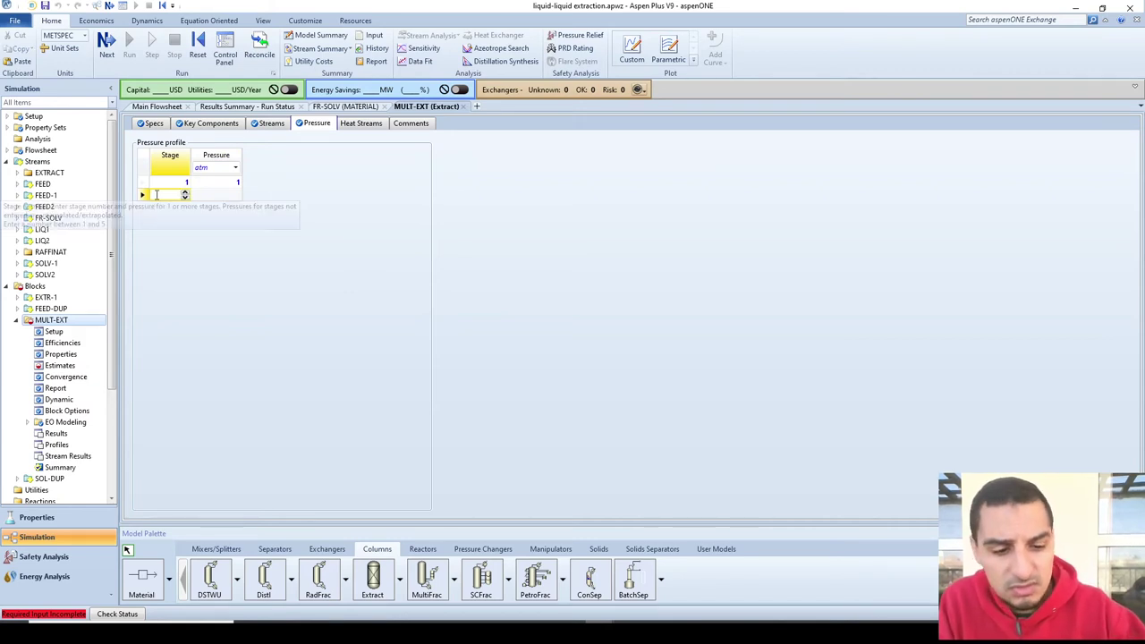
{"action": "type", "text": "5"}
{"action": "key", "text": "Tab"}
{"action": "type", "text": "1.25"}
{"action": "key", "text": "Return"}
{"action": "left_click", "coordinate": [233, 243]}
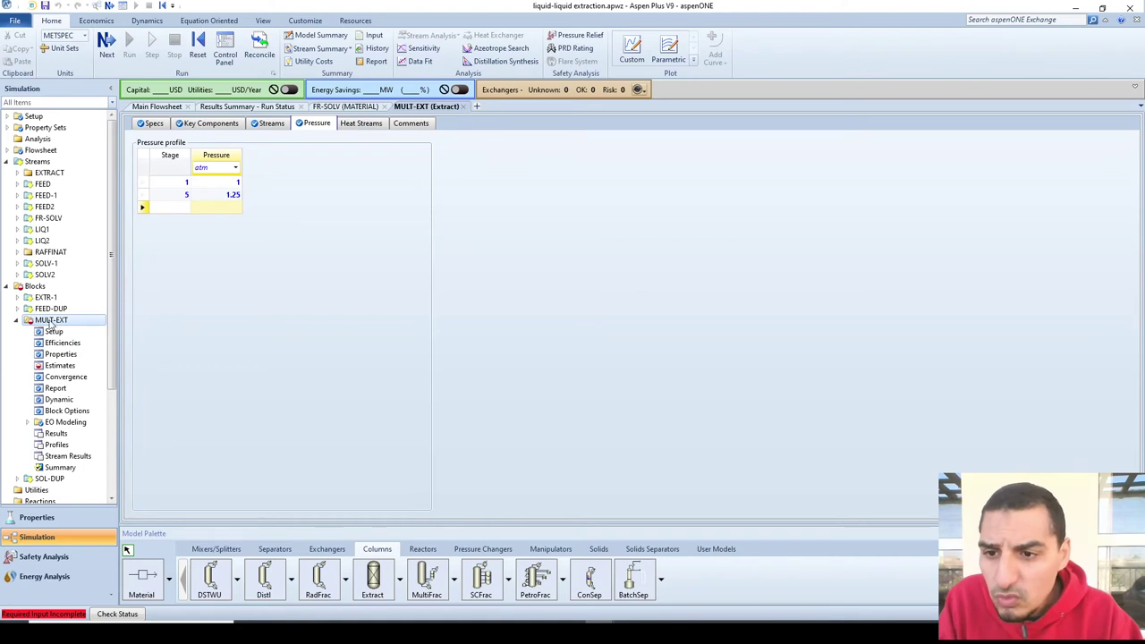
{"action": "left_click", "coordinate": [60, 366]}
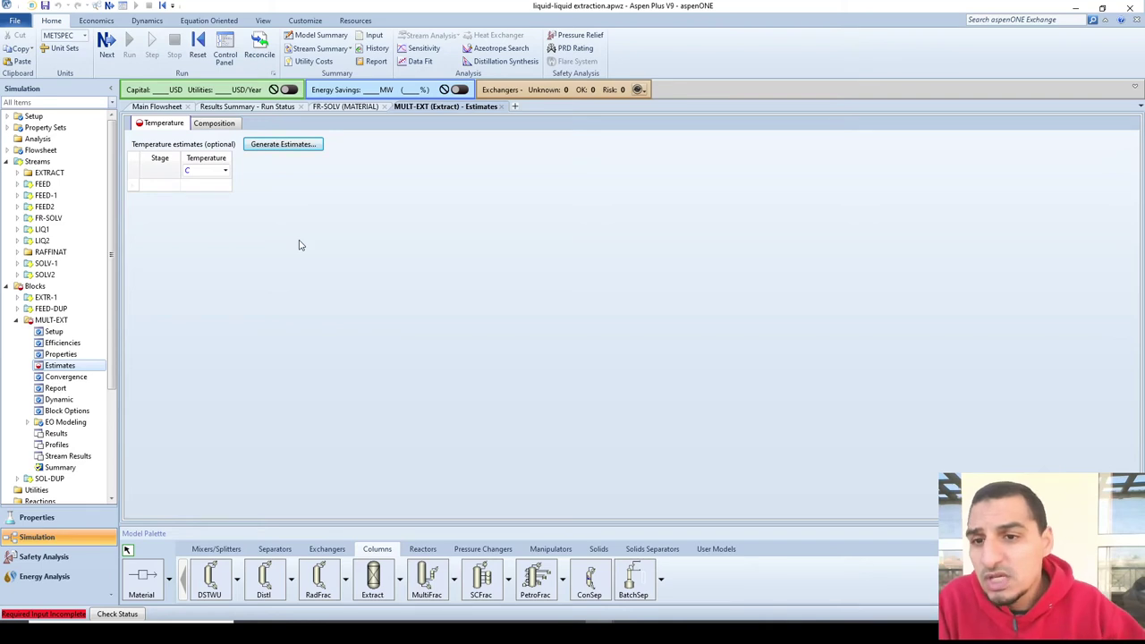
Try a MULT-EXT stage temperature profile, entering 20 C for stage 1.
{"action": "left_click", "coordinate": [53, 331]}
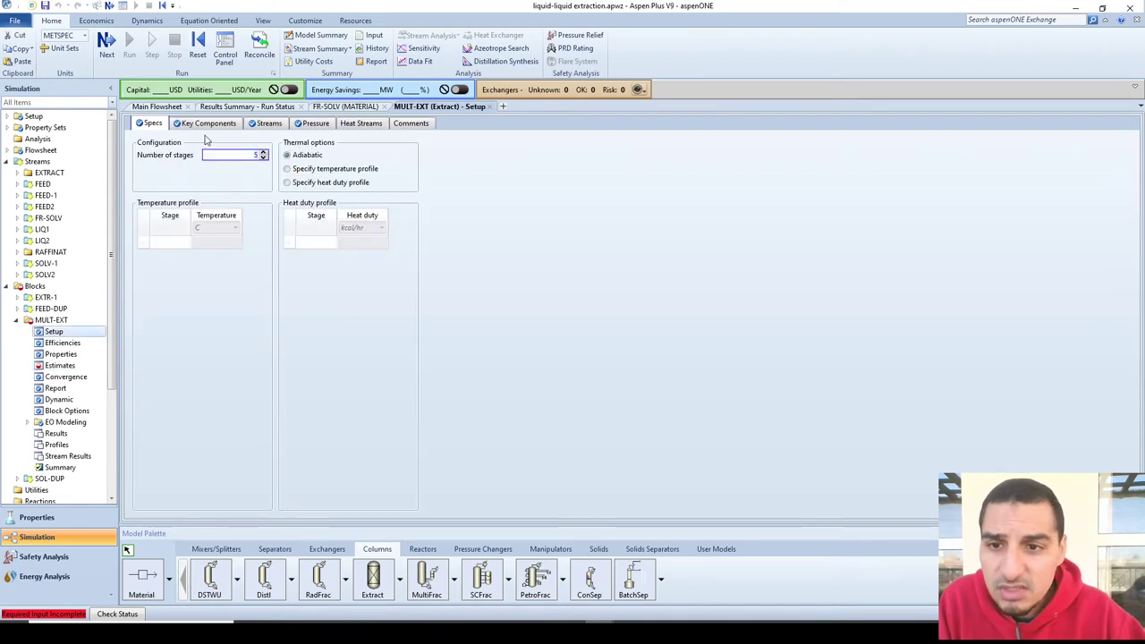
{"action": "left_click", "coordinate": [288, 176]}
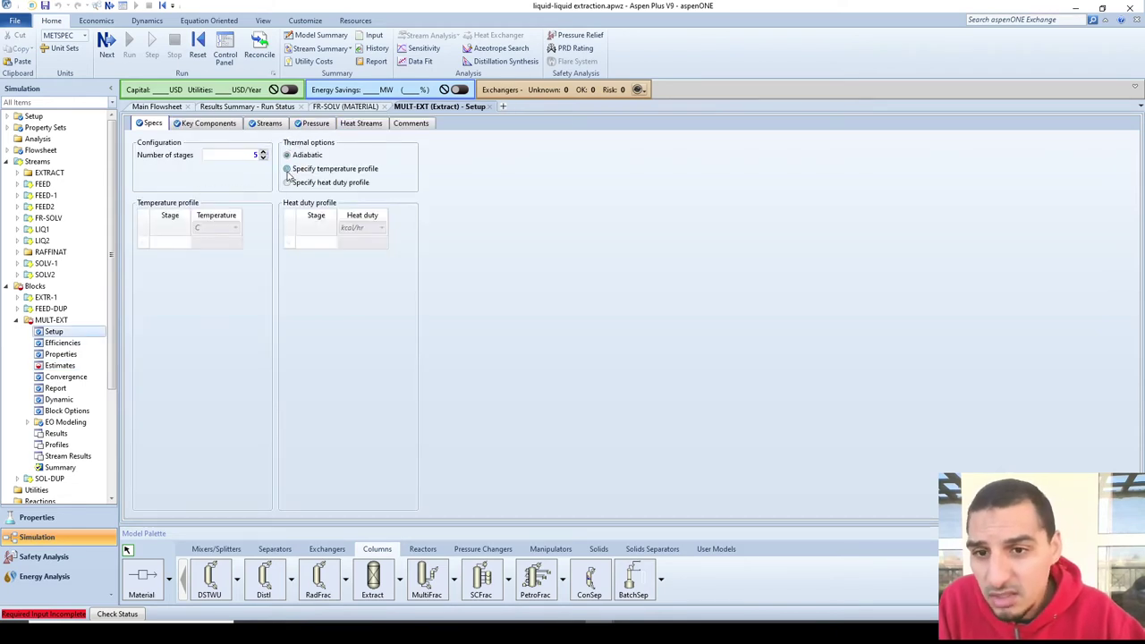
{"action": "left_click", "coordinate": [287, 169]}
{"action": "left_click", "coordinate": [159, 243]}
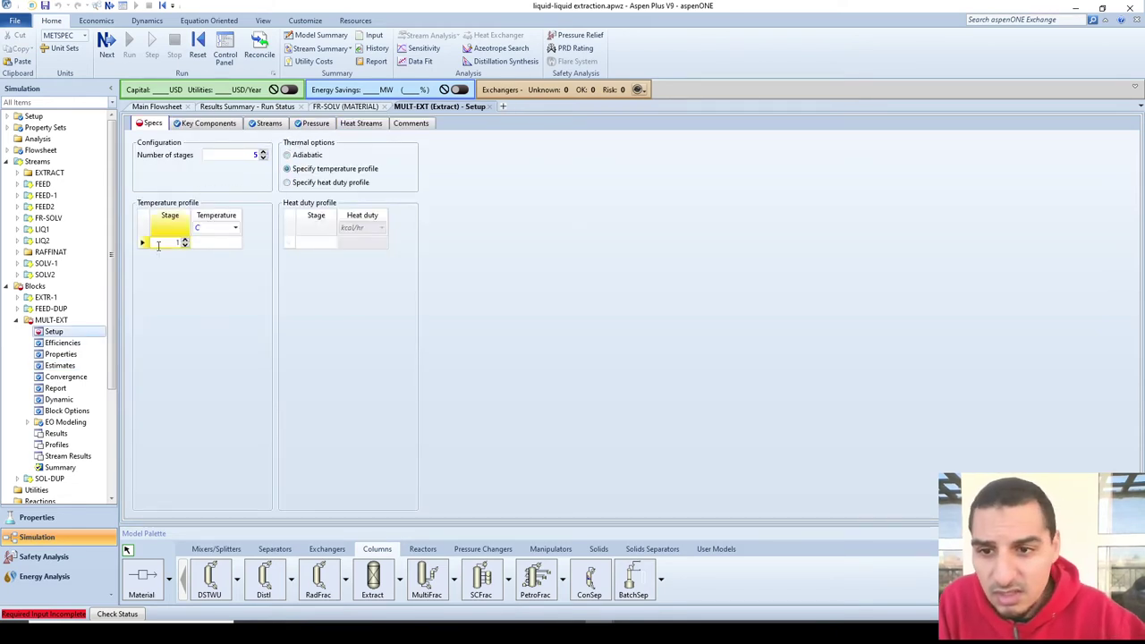
{"action": "left_click", "coordinate": [206, 242]}
{"action": "type", "text": "20"}
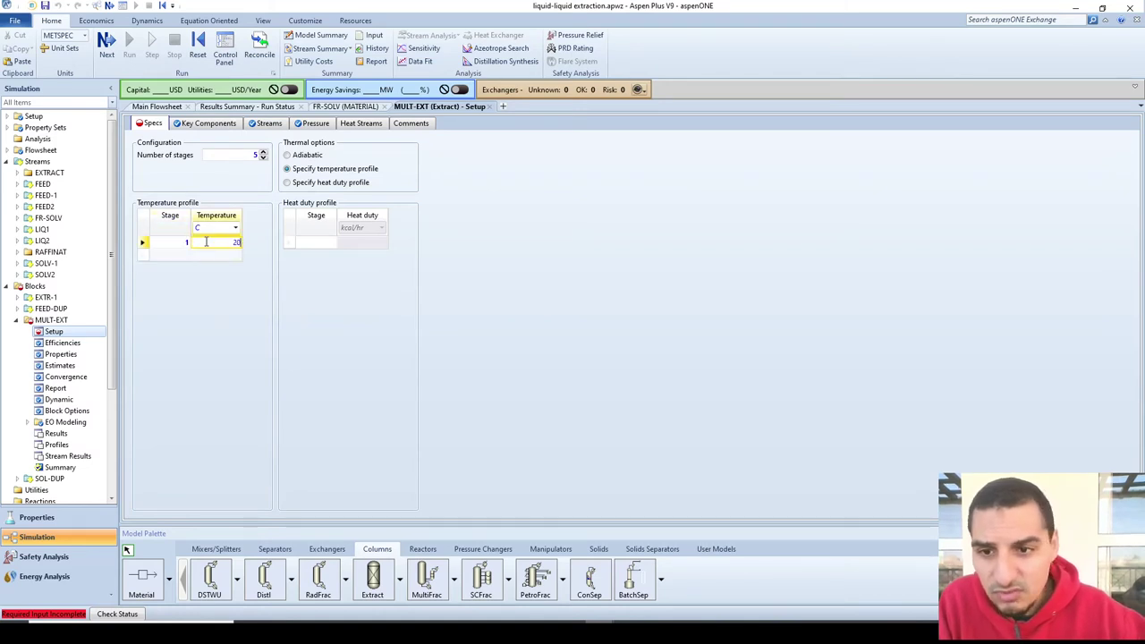
{"action": "key", "text": "Return"}
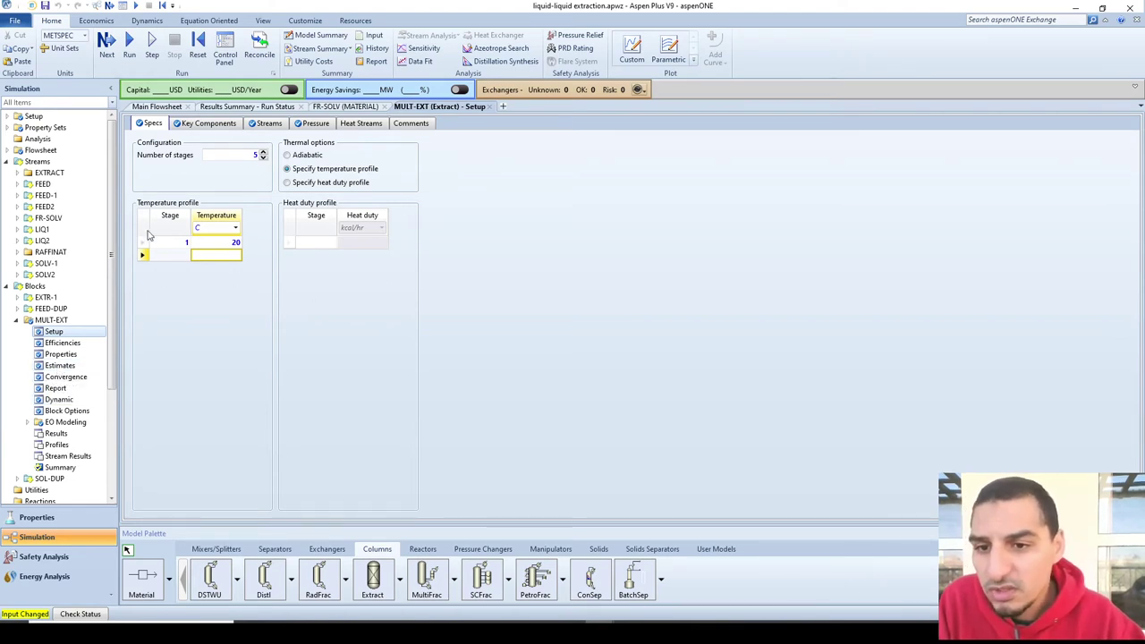
Set MULT-EXT back to adiabatic and start a new row in its temperature estimates.
{"action": "left_click", "coordinate": [307, 156]}
{"action": "left_click", "coordinate": [307, 156]}
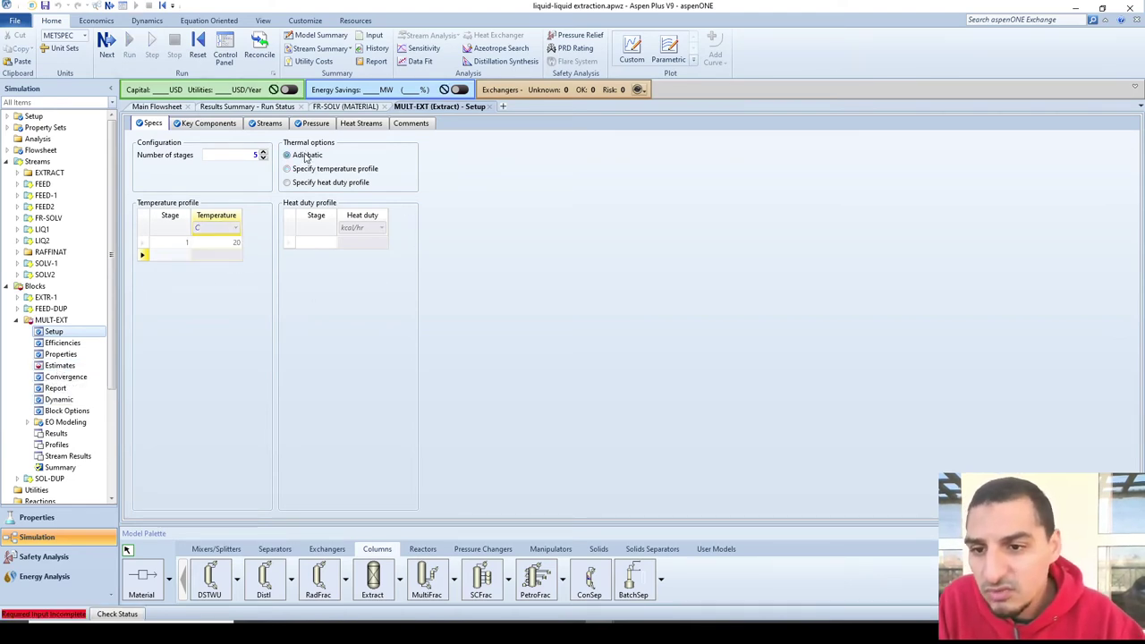
{"action": "left_click", "coordinate": [72, 365]}
{"action": "left_click", "coordinate": [162, 188]}
Enter stage 1 with an estimated temperature of 20 C in MULT-EXT's Estimates table.
{"action": "type", "text": "1"}
{"action": "left_click", "coordinate": [187, 189]}
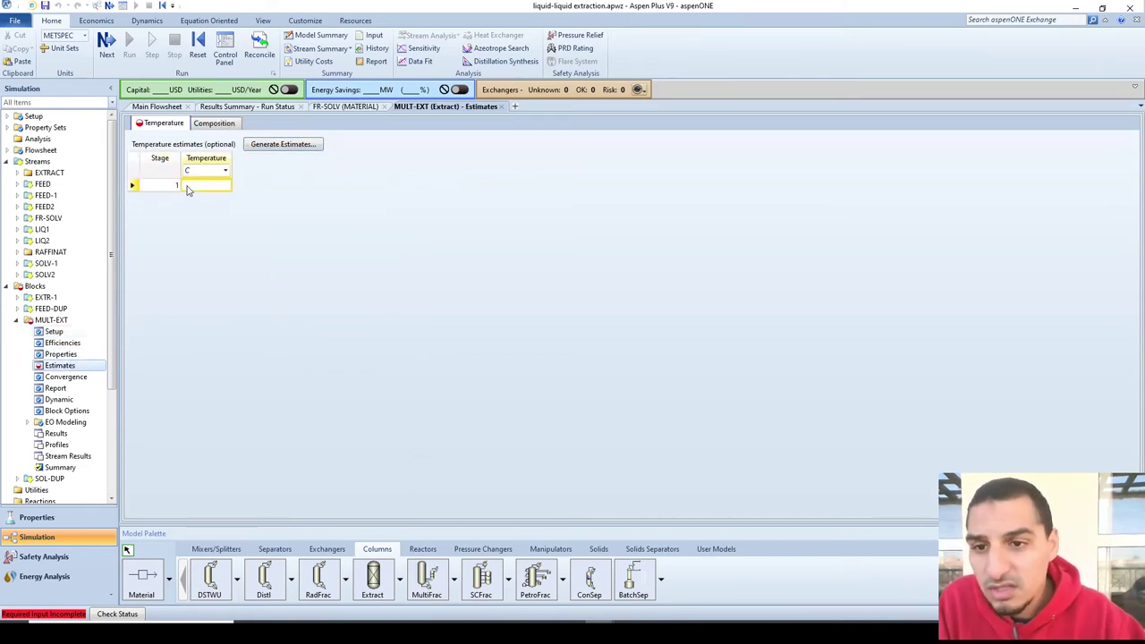
{"action": "type", "text": "20"}
{"action": "key", "text": "Return"}
{"action": "left_click", "coordinate": [272, 198]}
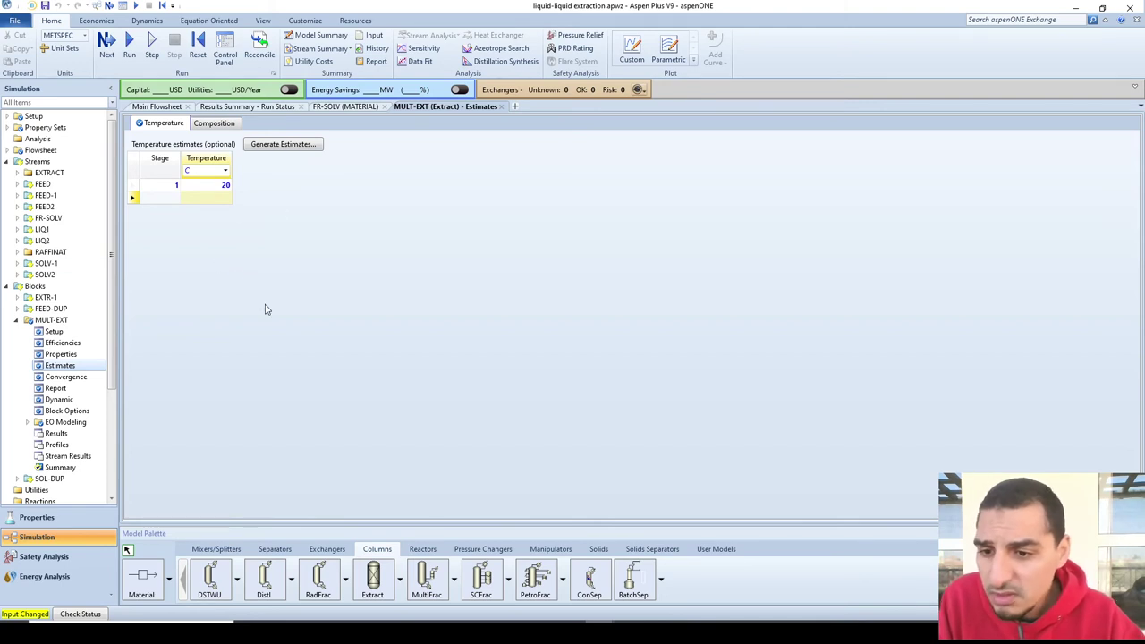
Run the simulation and view MULT-EXT results: top stage 19.2841 C, bottom 19.1472 C.
{"action": "left_click", "coordinate": [129, 43]}
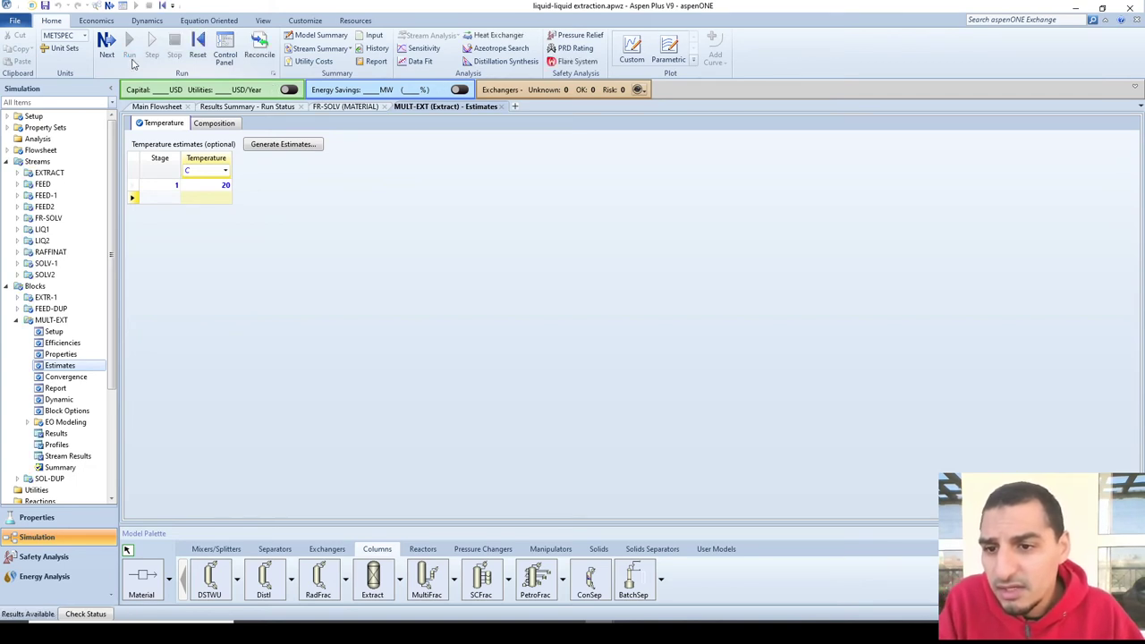
{"action": "left_click", "coordinate": [57, 433]}
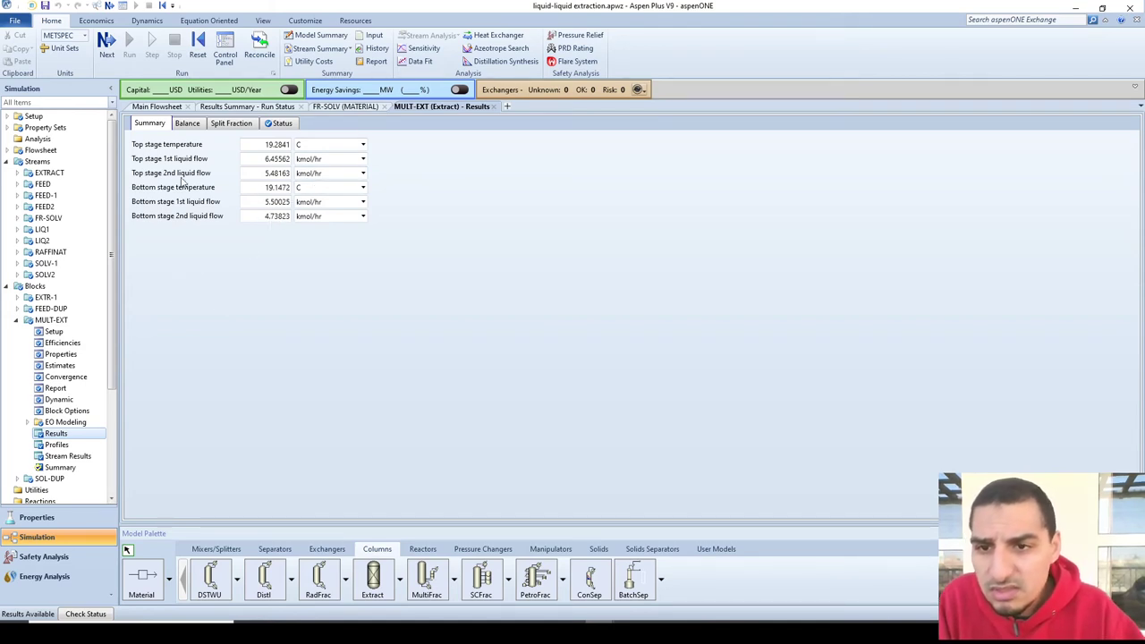
Check MULT-EXT's split fractions, highlighting the AC-AC row, then return to the Main Flowsheet.
{"action": "left_click", "coordinate": [231, 125]}
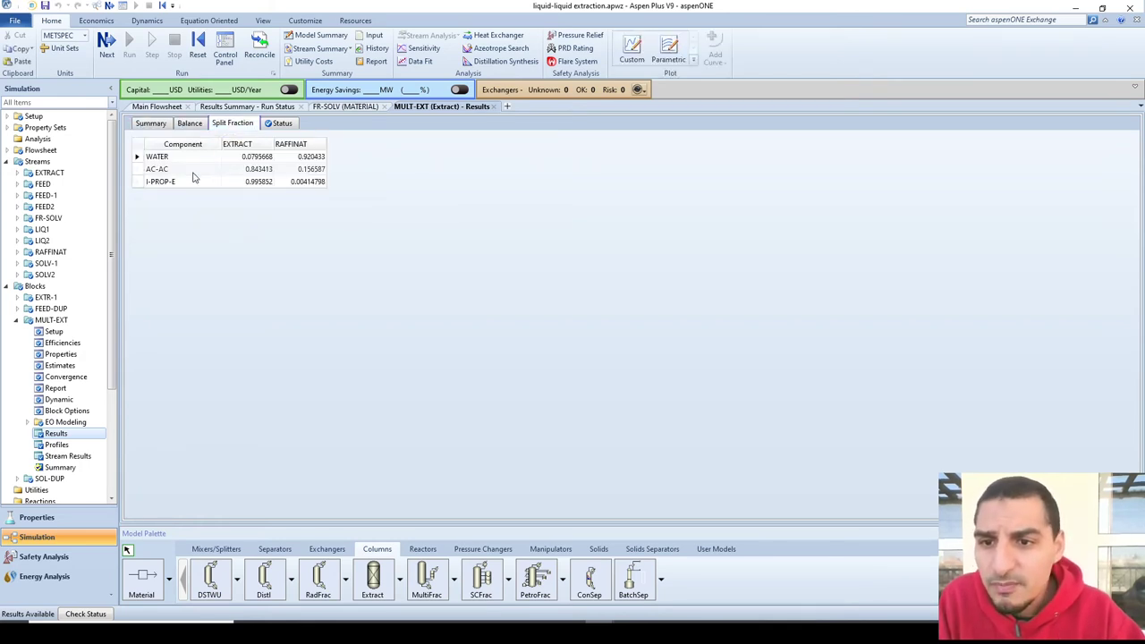
{"action": "left_click", "coordinate": [141, 169]}
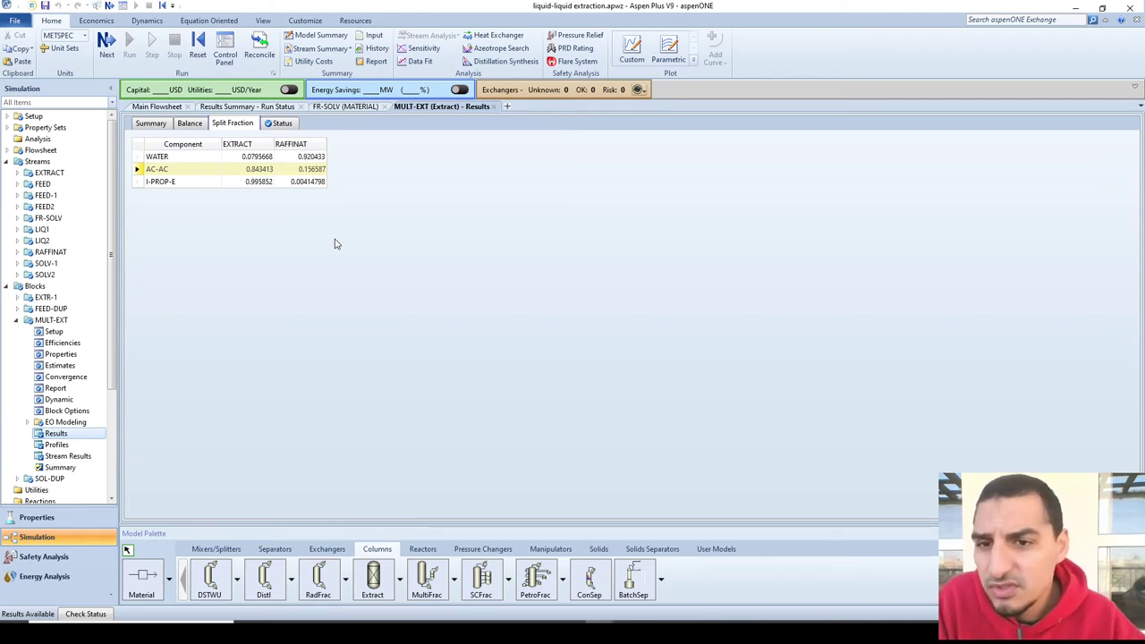
{"action": "left_click", "coordinate": [160, 107]}
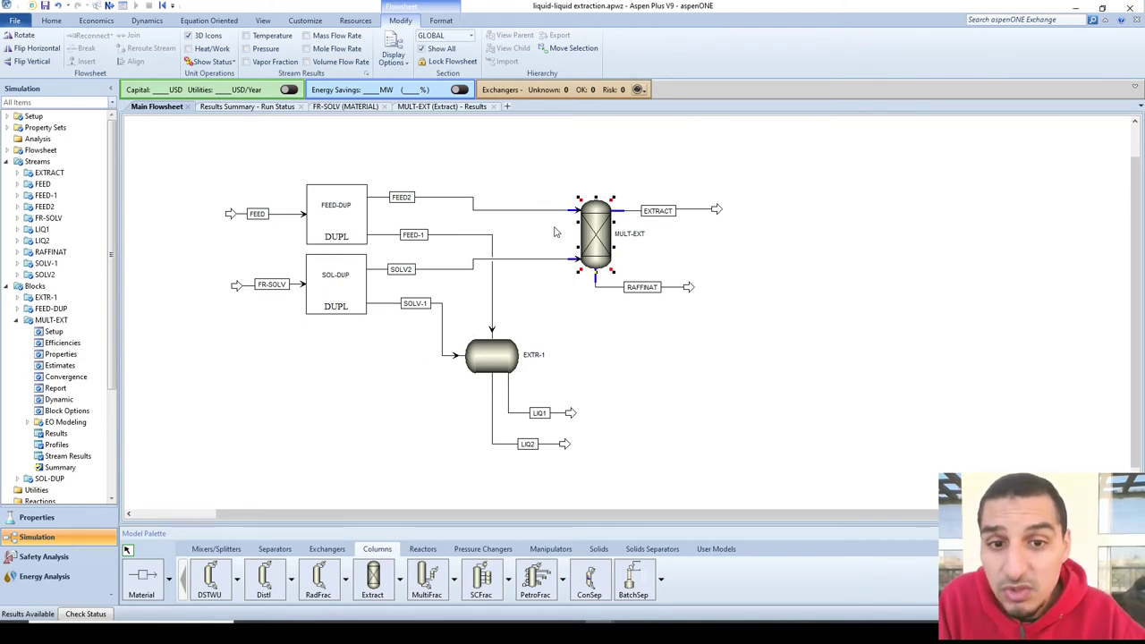
Go back to the MULT-EXT results showing 0.843413 of AC-AC going to EXTRACT.
{"action": "left_click", "coordinate": [417, 106]}
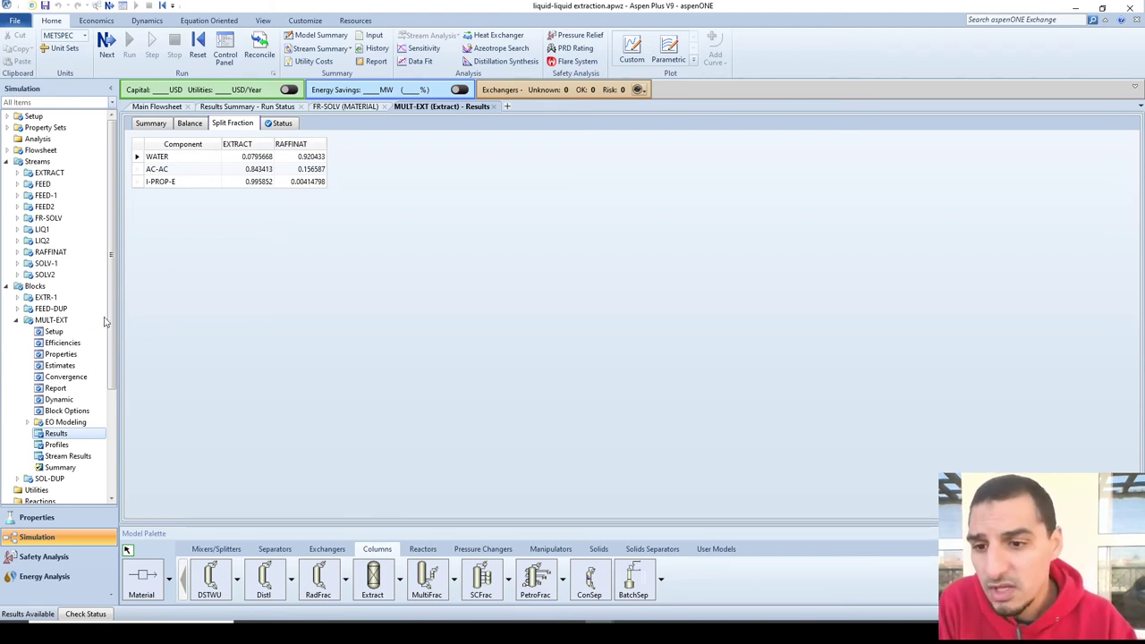
Open MULT-EXT Profiles, compare the view options and K-values, and settle on the composition table.
{"action": "left_click", "coordinate": [69, 443]}
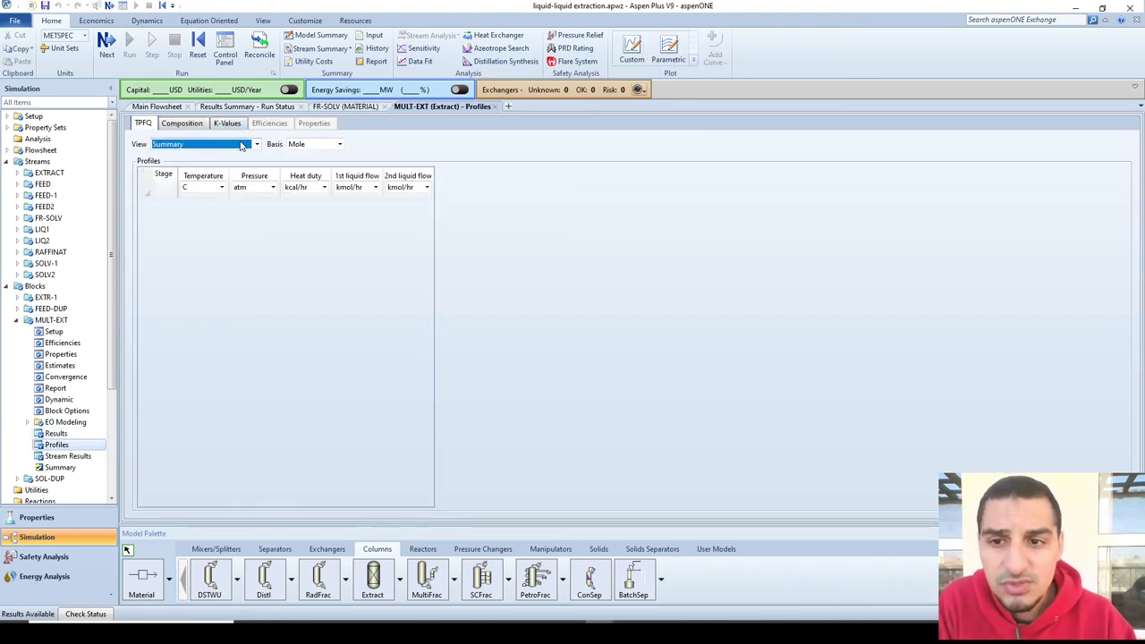
{"action": "left_click", "coordinate": [246, 145]}
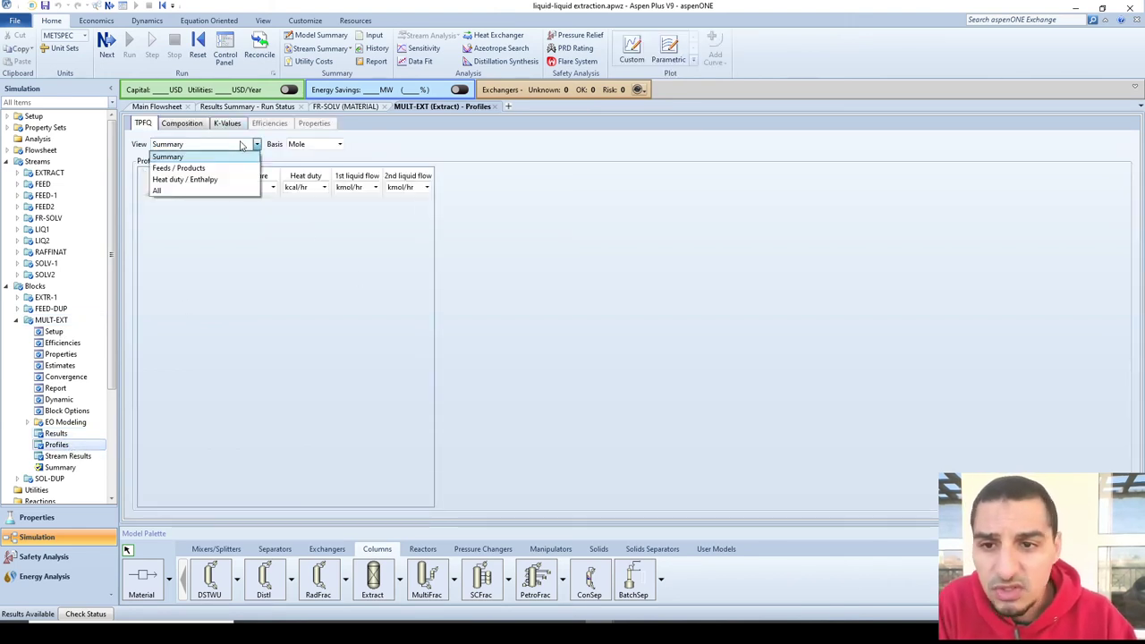
{"action": "left_click", "coordinate": [224, 169]}
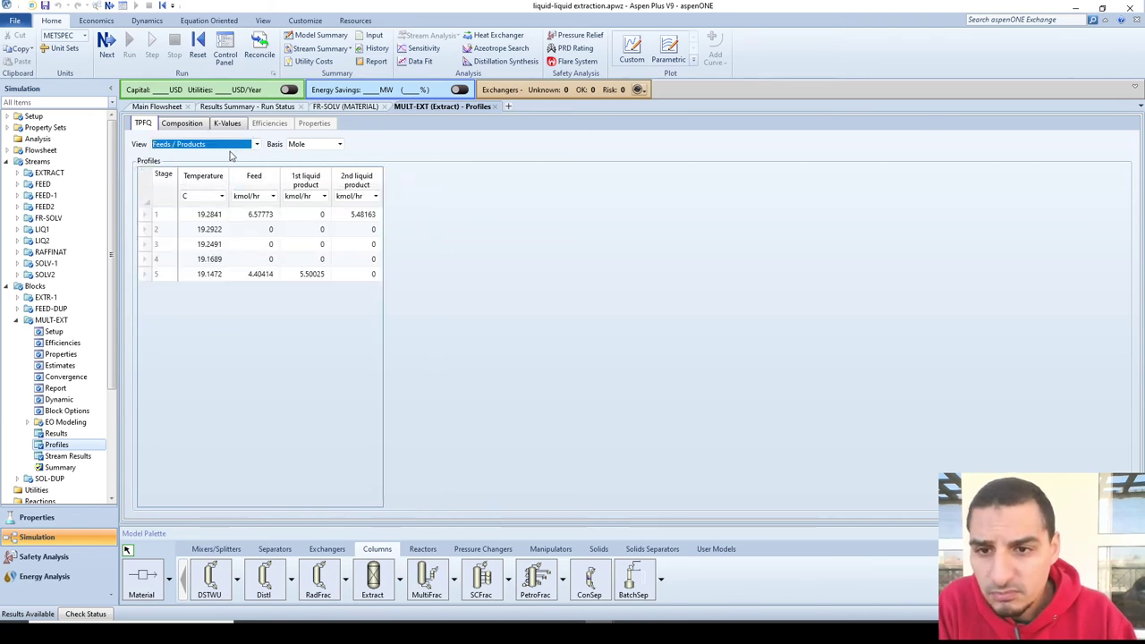
{"action": "left_click", "coordinate": [228, 145]}
{"action": "left_click", "coordinate": [228, 160]}
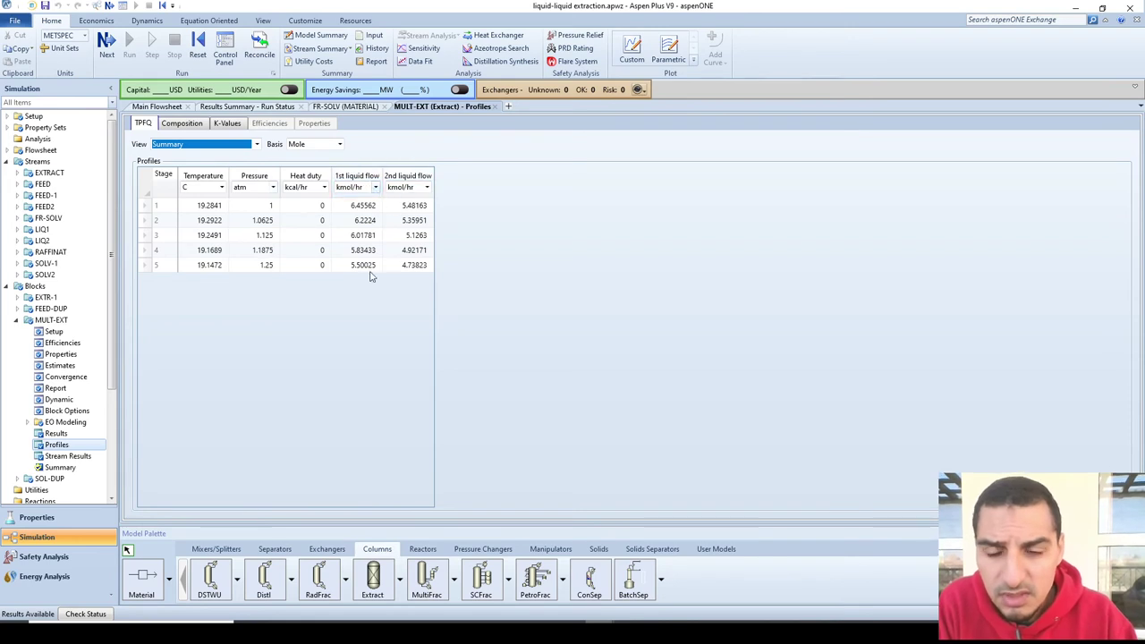
{"action": "left_click", "coordinate": [257, 144]}
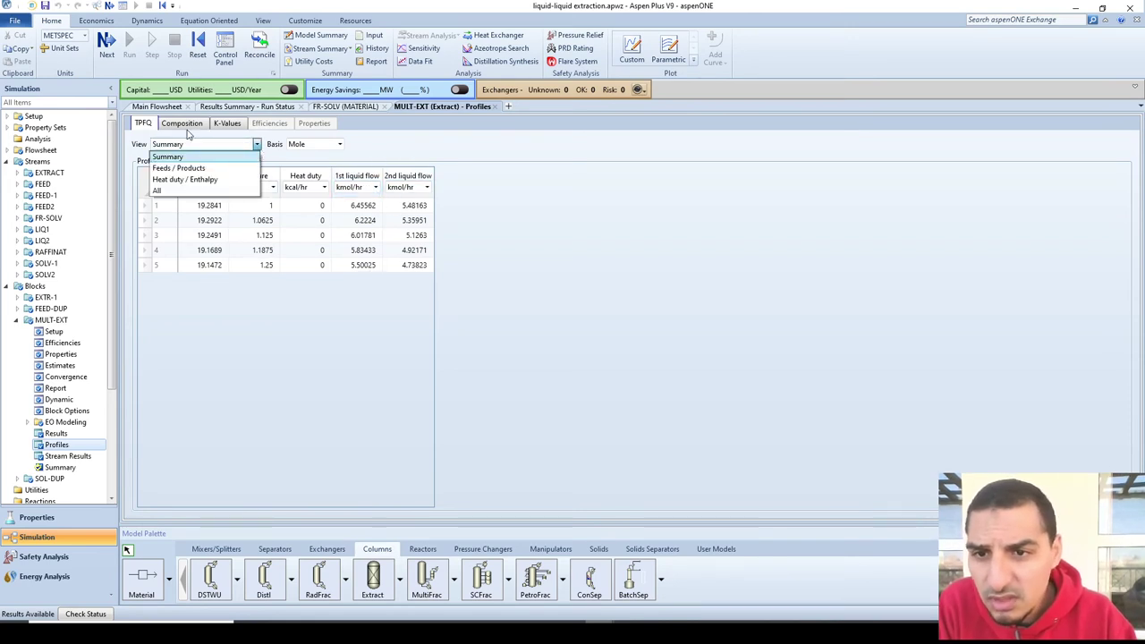
{"action": "left_click", "coordinate": [184, 125]}
{"action": "left_click", "coordinate": [227, 125]}
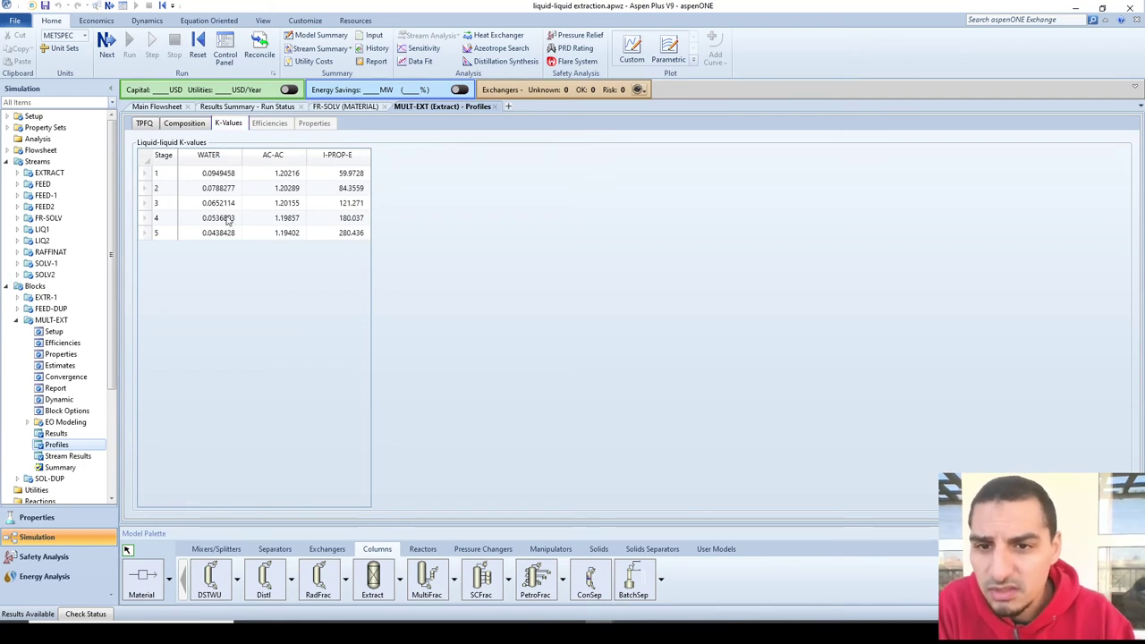
{"action": "left_click", "coordinate": [185, 124]}
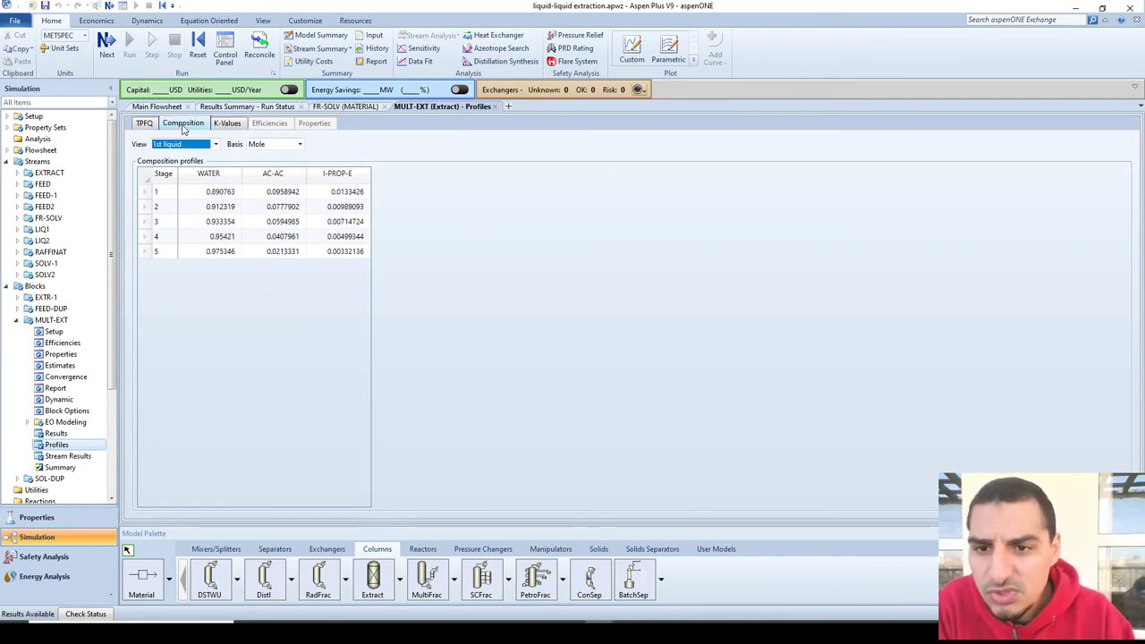
Plot the 1st-liquid compositions of all three components versus stage on a single y-axis.
{"action": "left_click", "coordinate": [647, 45]}
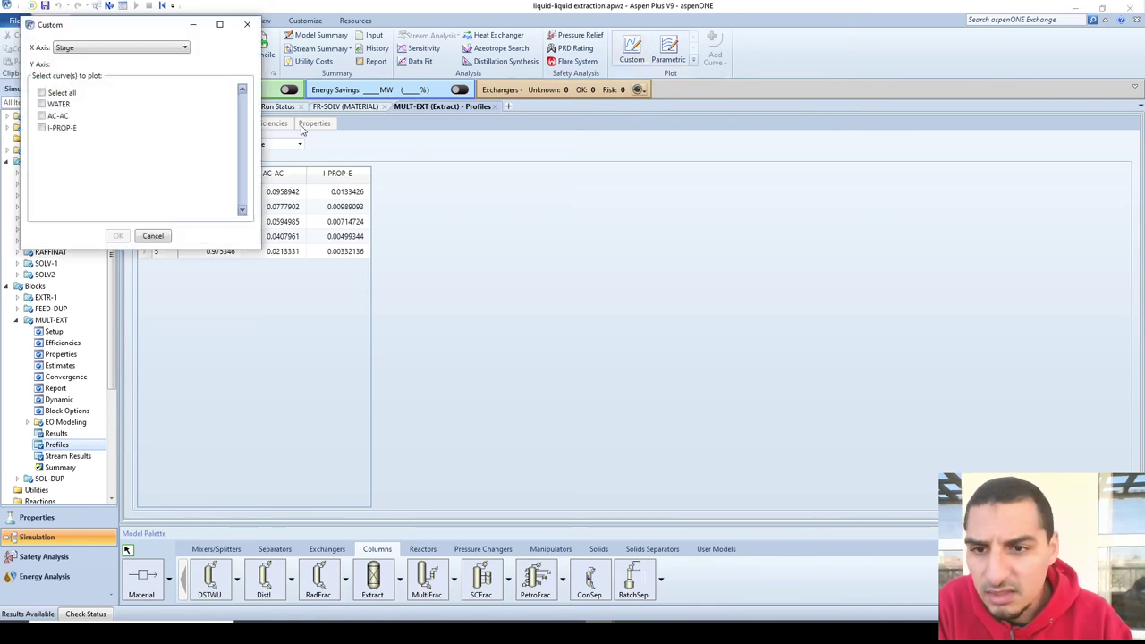
{"action": "left_click", "coordinate": [42, 93]}
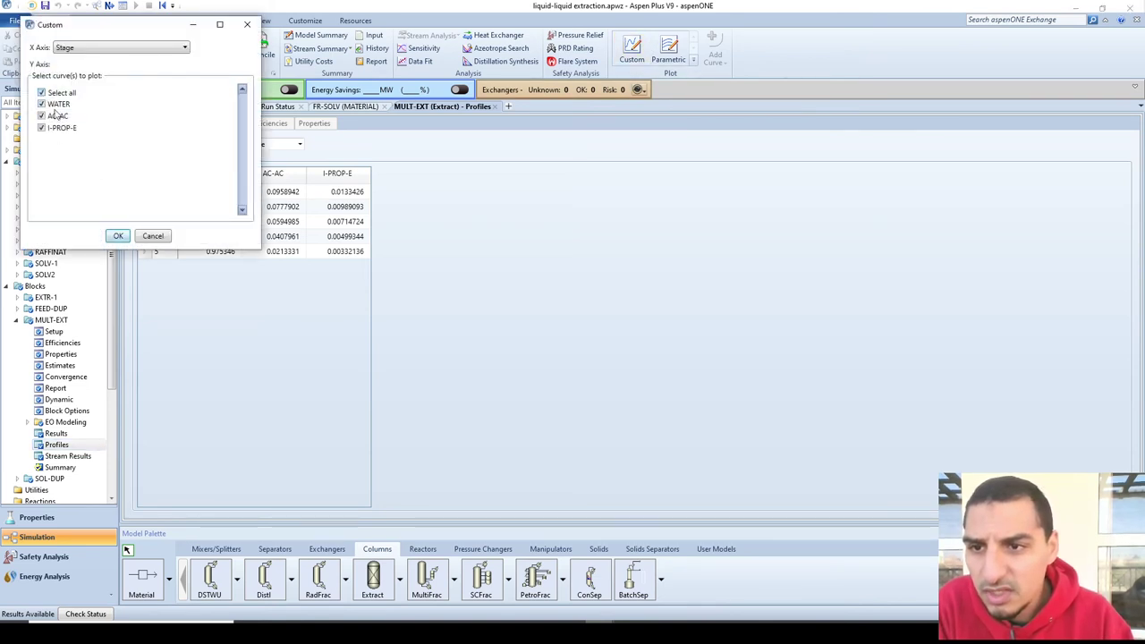
{"action": "left_click", "coordinate": [115, 235]}
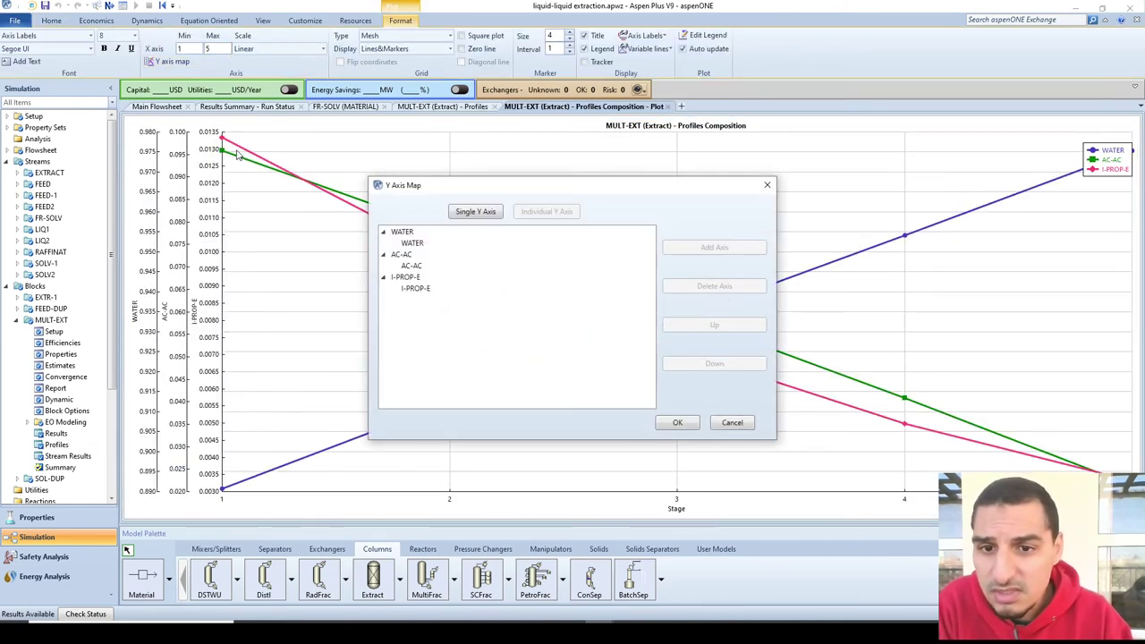
{"action": "left_click", "coordinate": [471, 215]}
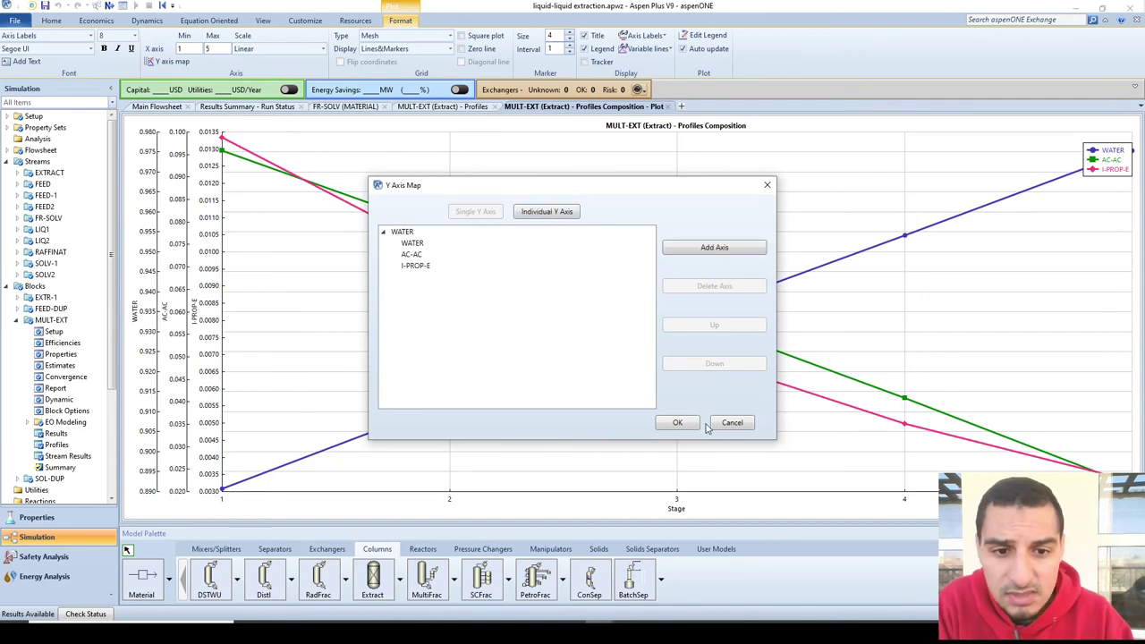
{"action": "left_click", "coordinate": [677, 423]}
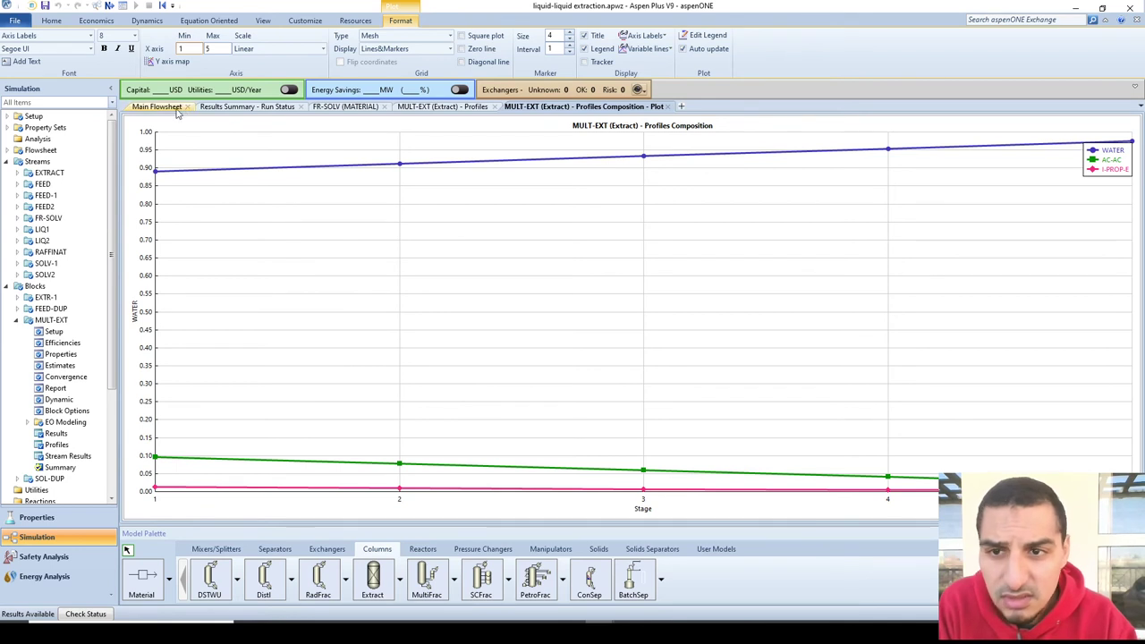
Compare the new composition plot with the profiles table, ending on the table.
{"action": "left_click", "coordinate": [461, 107]}
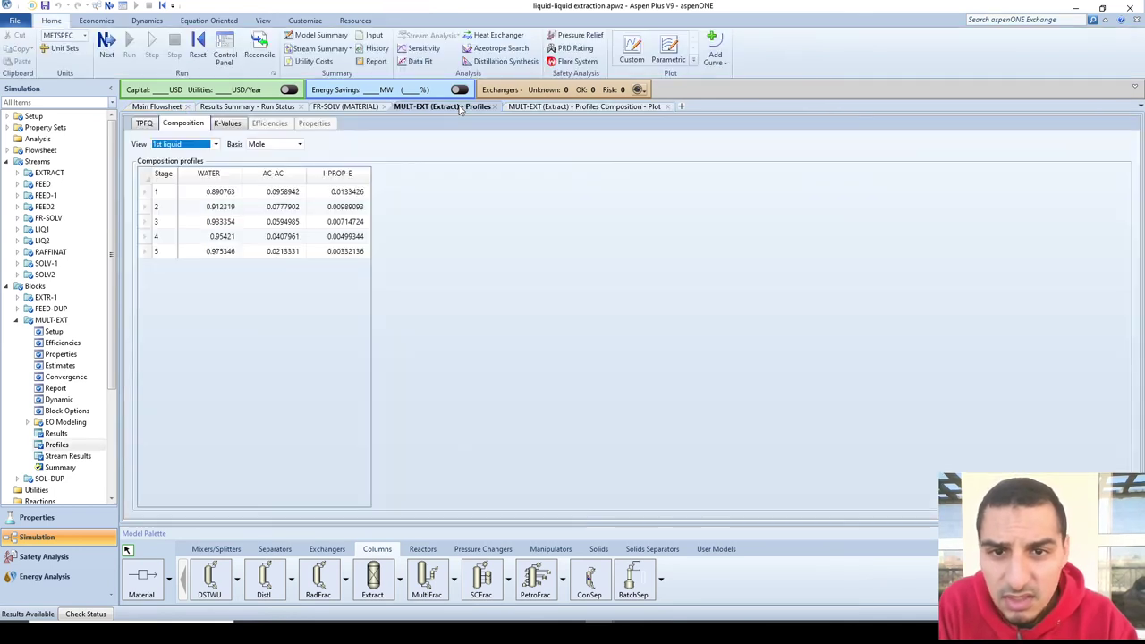
{"action": "left_click", "coordinate": [597, 109]}
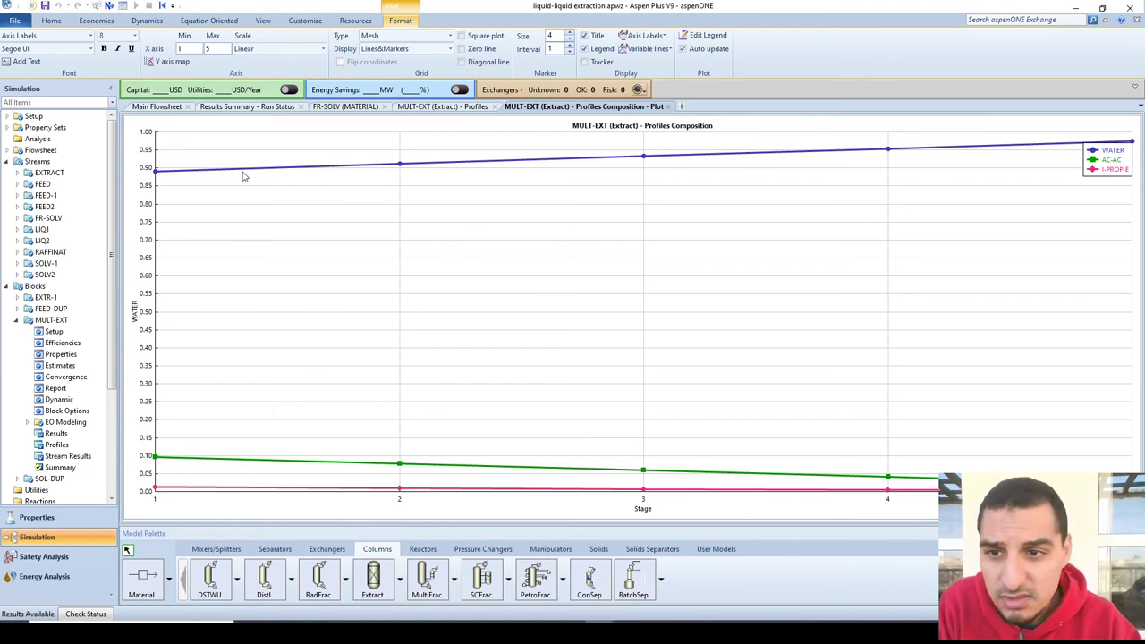
{"action": "mouse_move", "coordinate": [156, 176]}
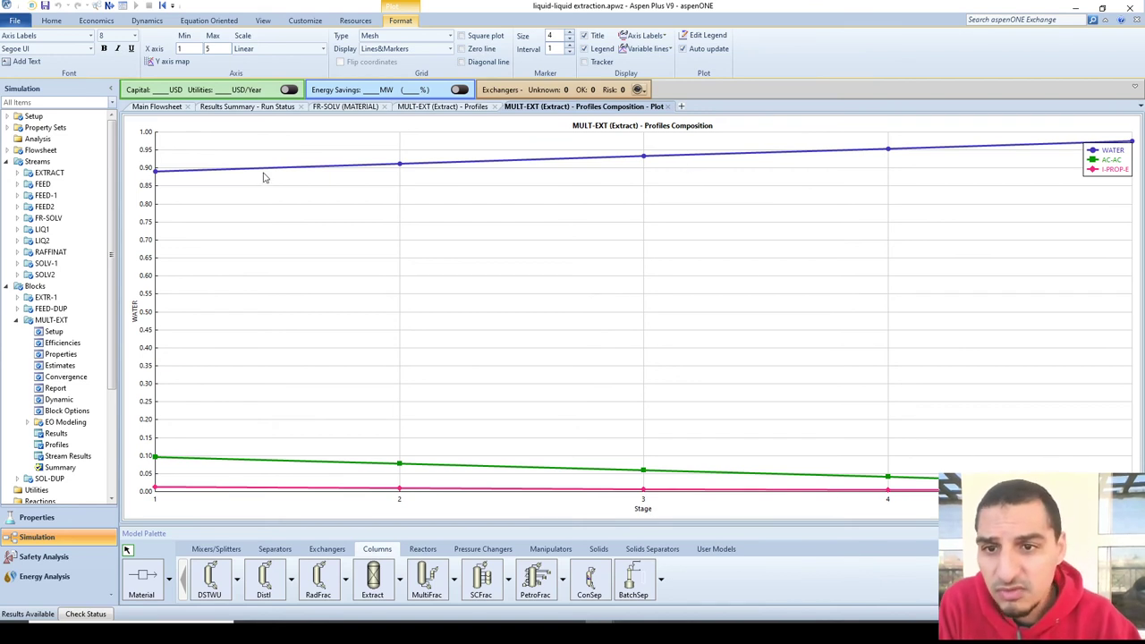
{"action": "left_click", "coordinate": [483, 109]}
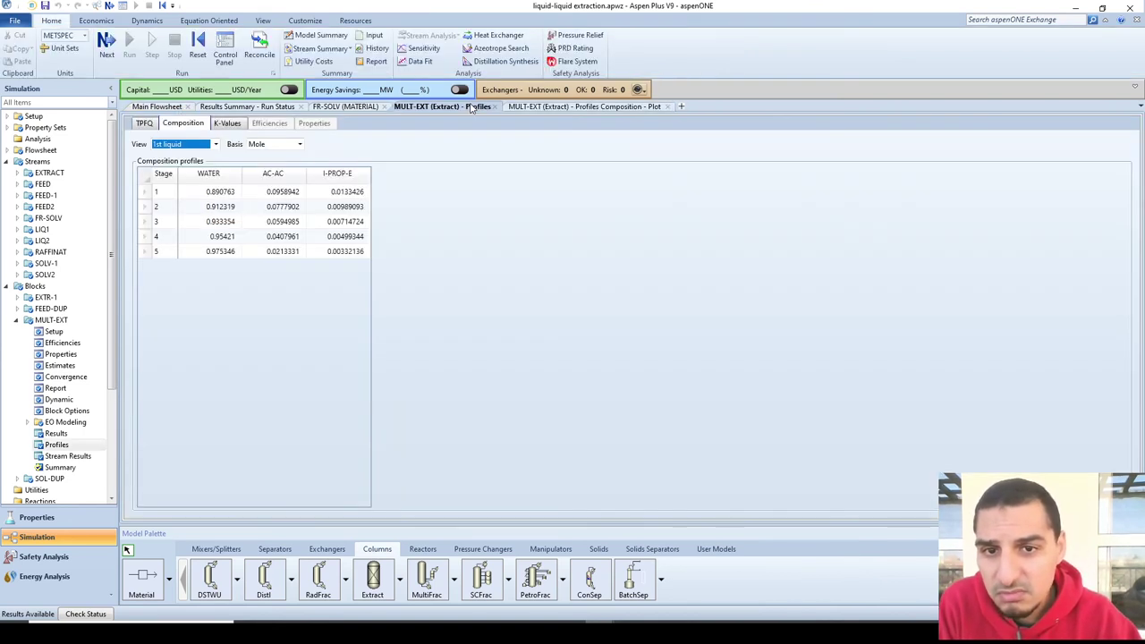
Switch the profiles table to 2nd-liquid compositions and compare it with the existing plot.
{"action": "left_click", "coordinate": [189, 144]}
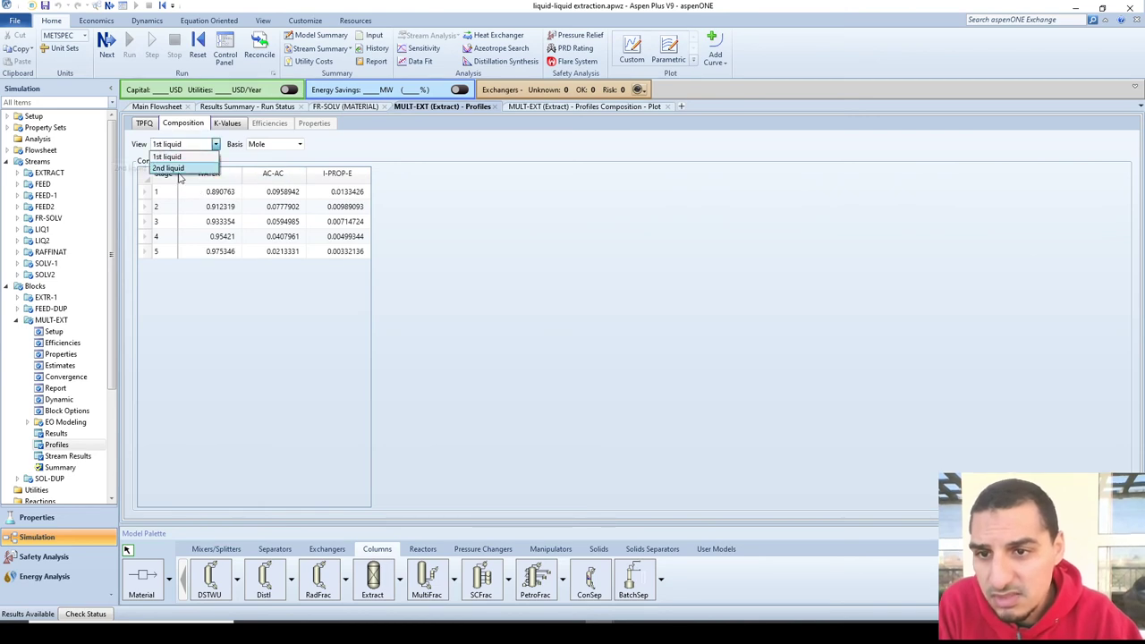
{"action": "left_click", "coordinate": [177, 176]}
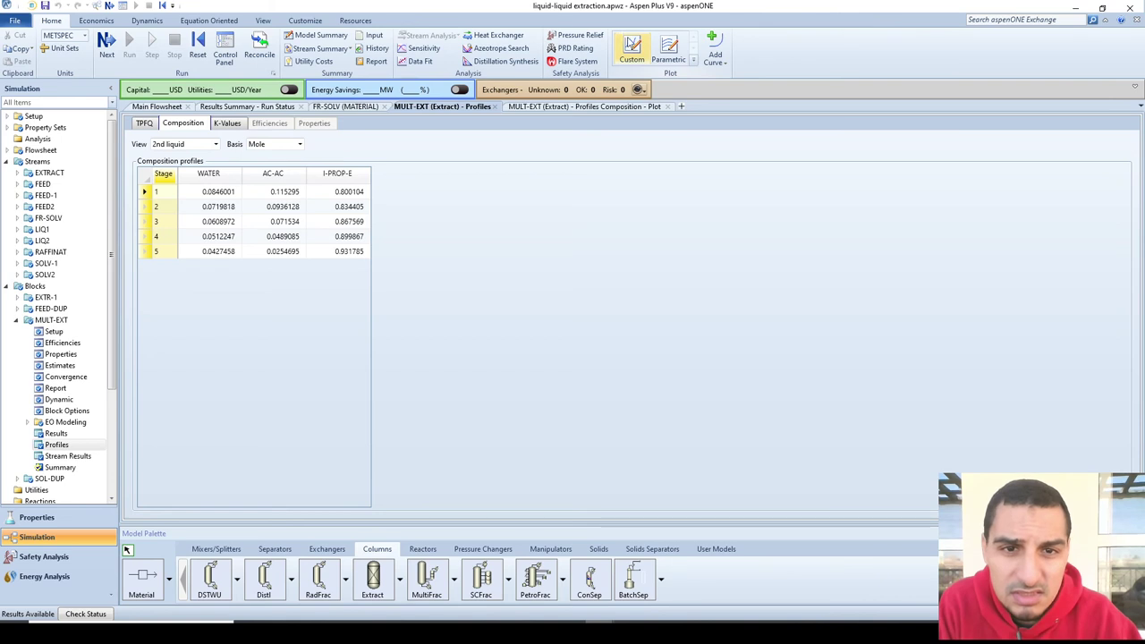
{"action": "left_click", "coordinate": [637, 55]}
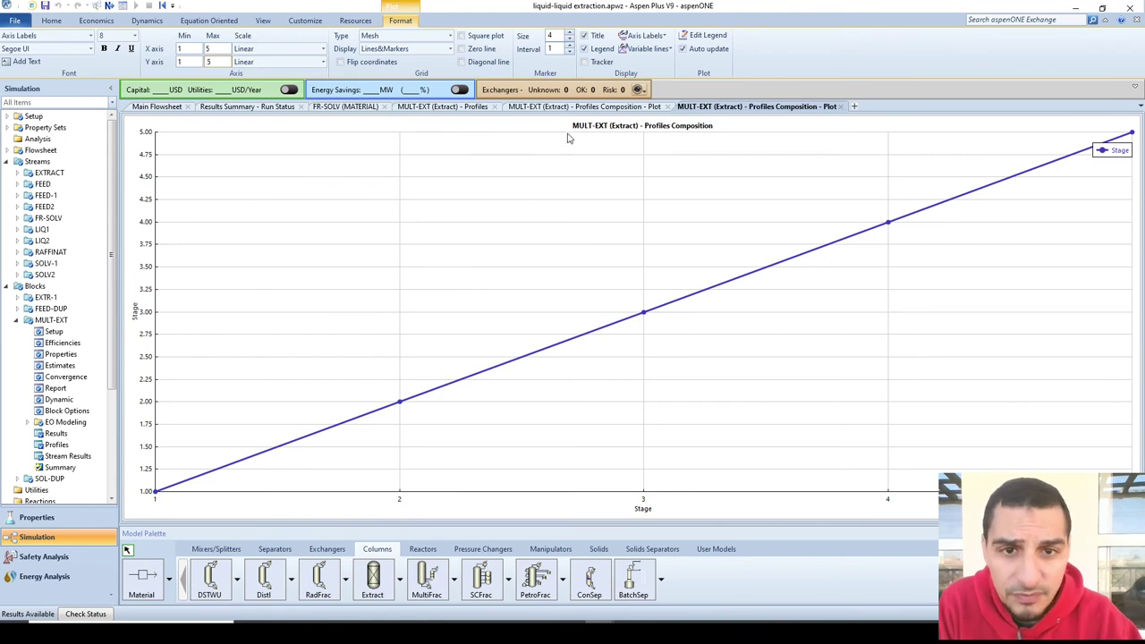
{"action": "left_click", "coordinate": [615, 107]}
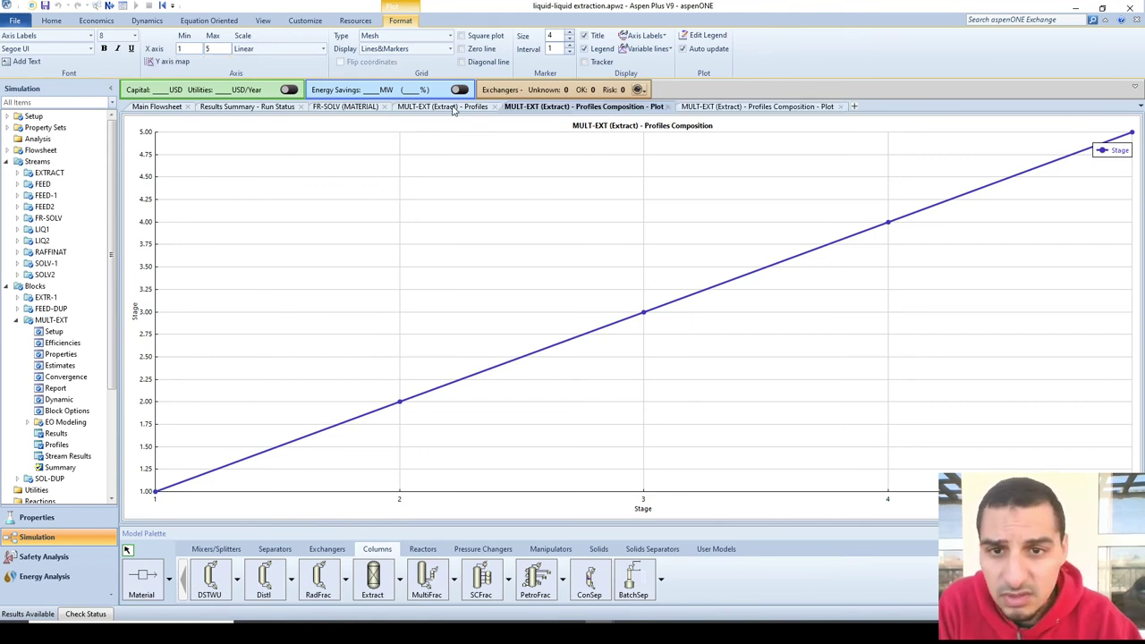
{"action": "left_click", "coordinate": [453, 108]}
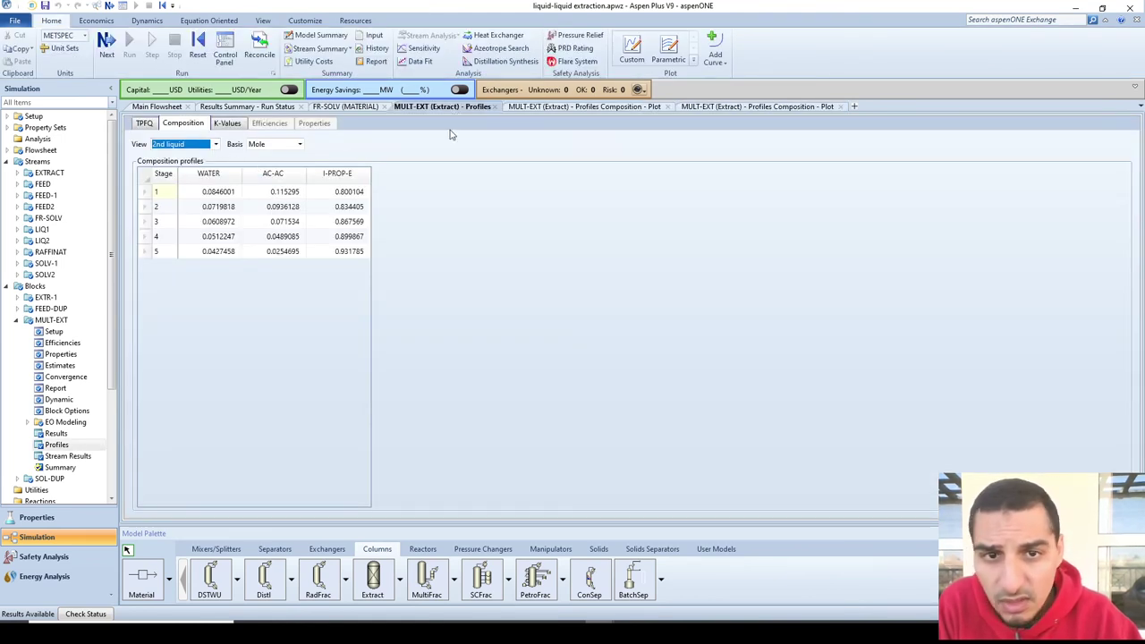
Plot the 2nd-liquid compositions of all three components versus stage on a single y-axis.
{"action": "left_click", "coordinate": [632, 49]}
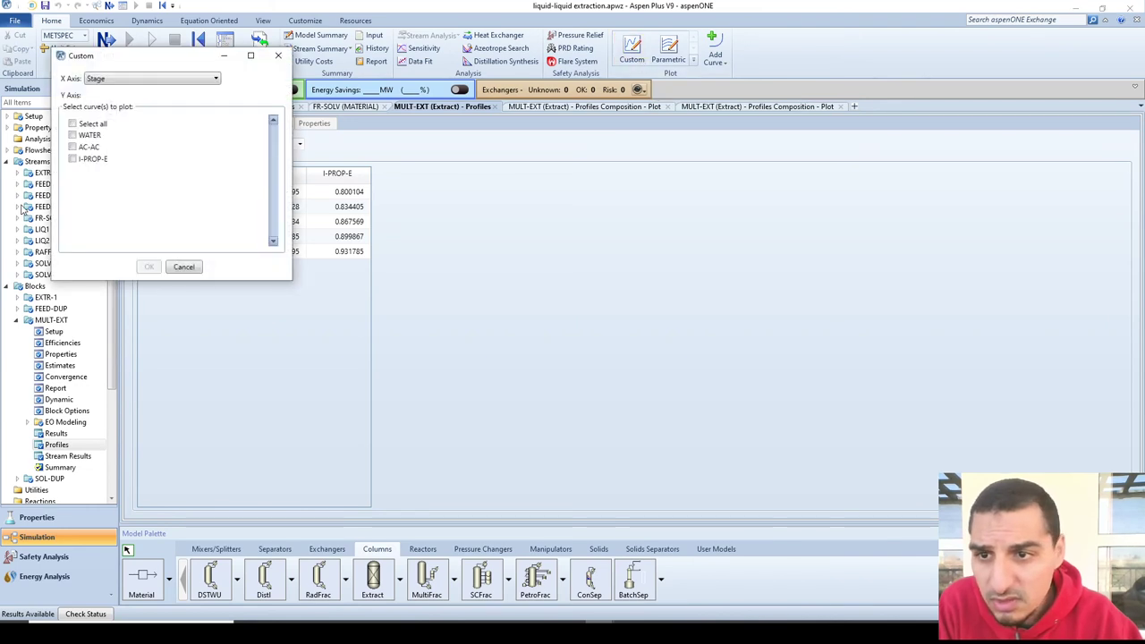
{"action": "left_click", "coordinate": [72, 123]}
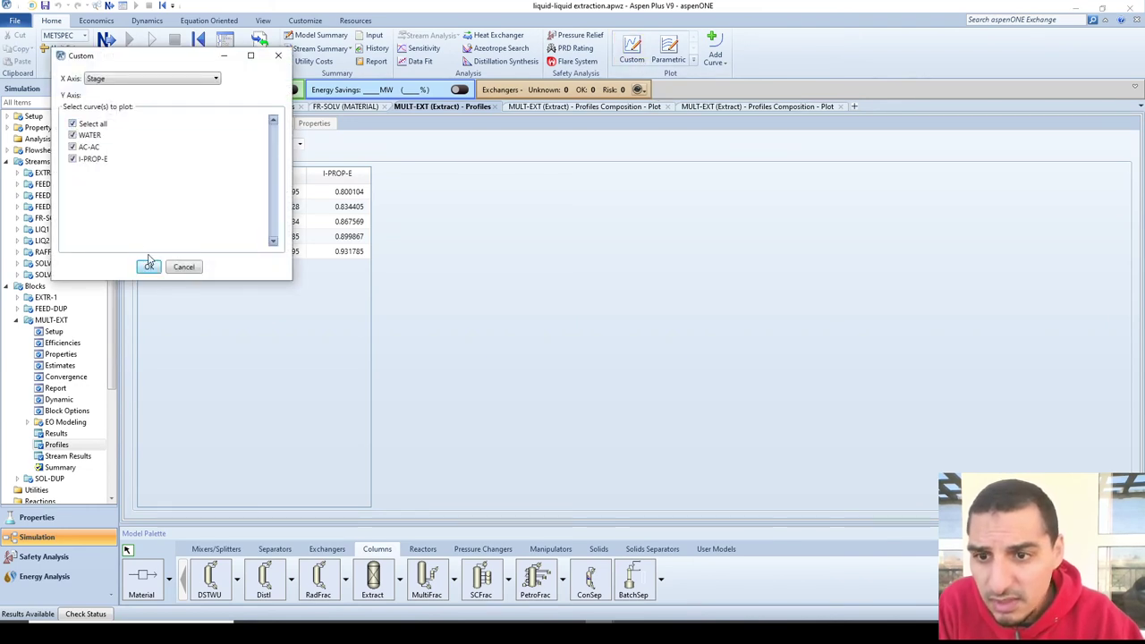
{"action": "left_click", "coordinate": [149, 265]}
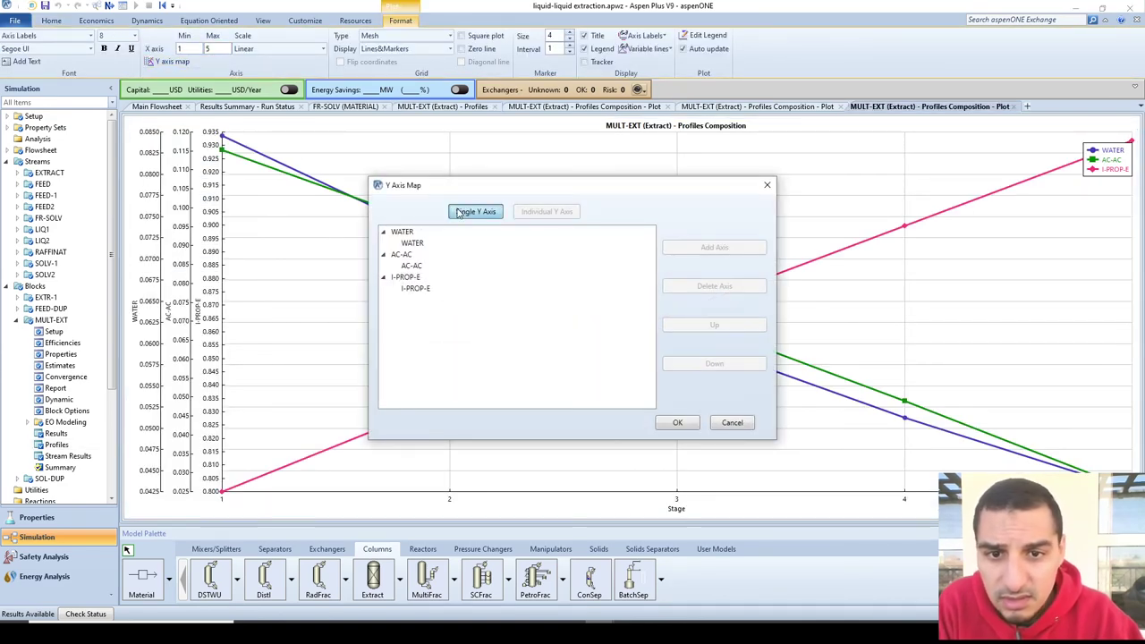
{"action": "left_click", "coordinate": [675, 424]}
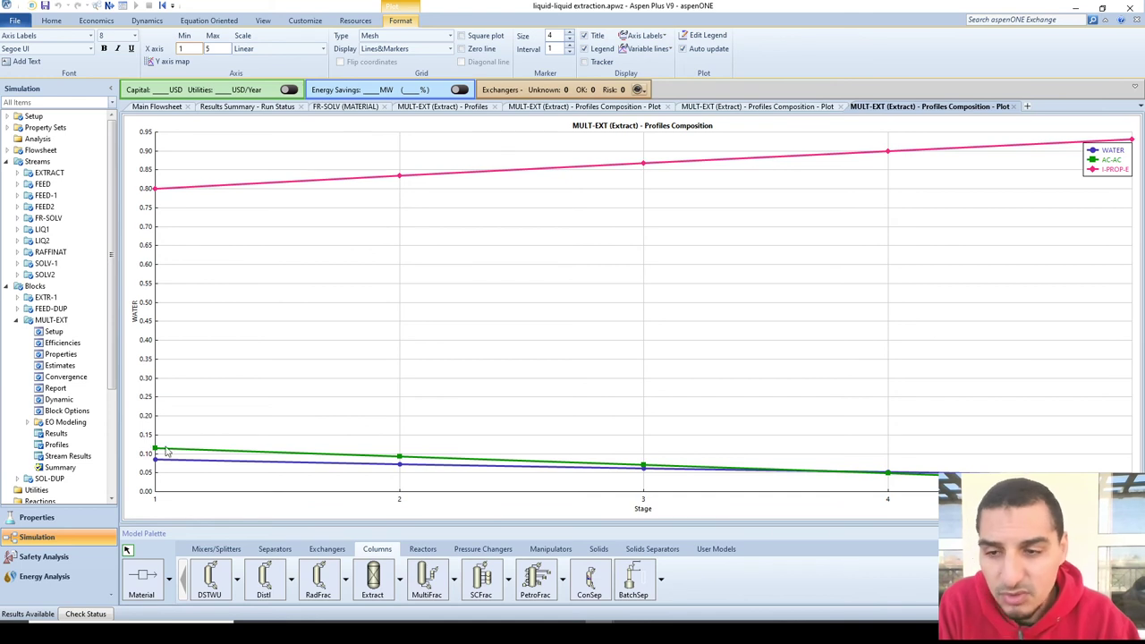
{"action": "left_click", "coordinate": [74, 333]}
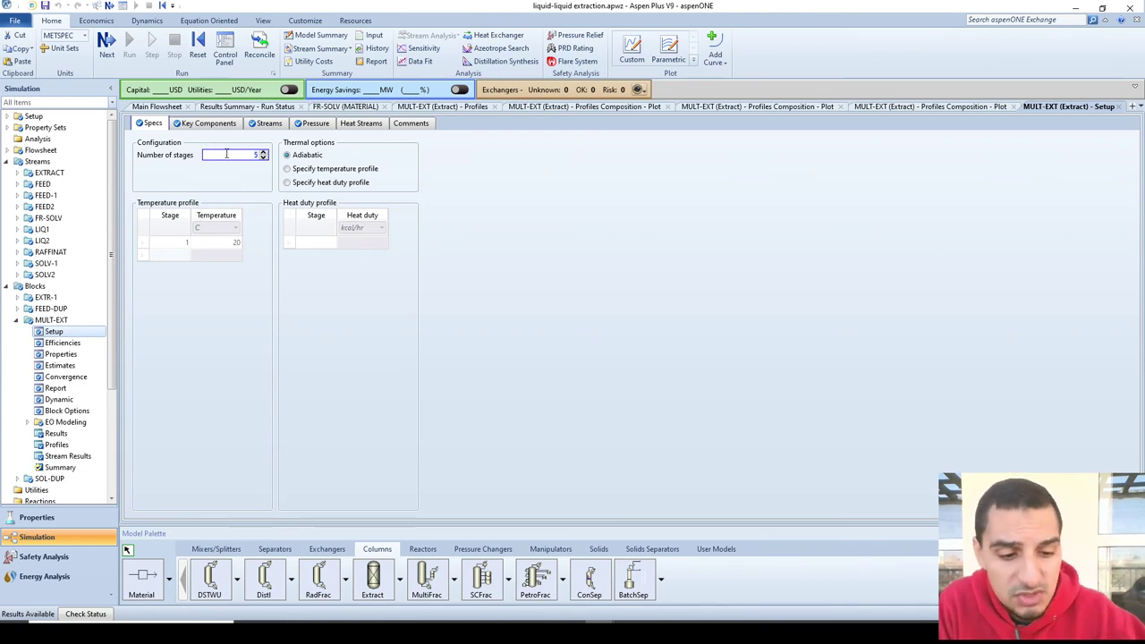
Set MULT-EXT to 10 stages and move the pressure profile's last stage to 10.
{"action": "type", "text": "0"}
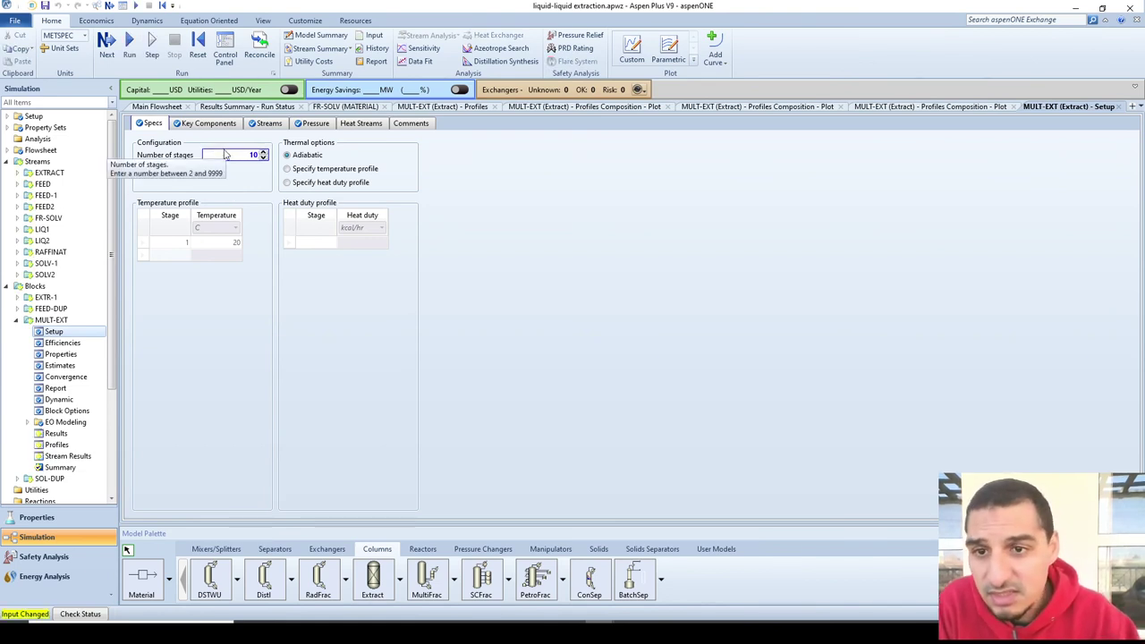
{"action": "left_click", "coordinate": [301, 123]}
{"action": "left_click", "coordinate": [179, 194]}
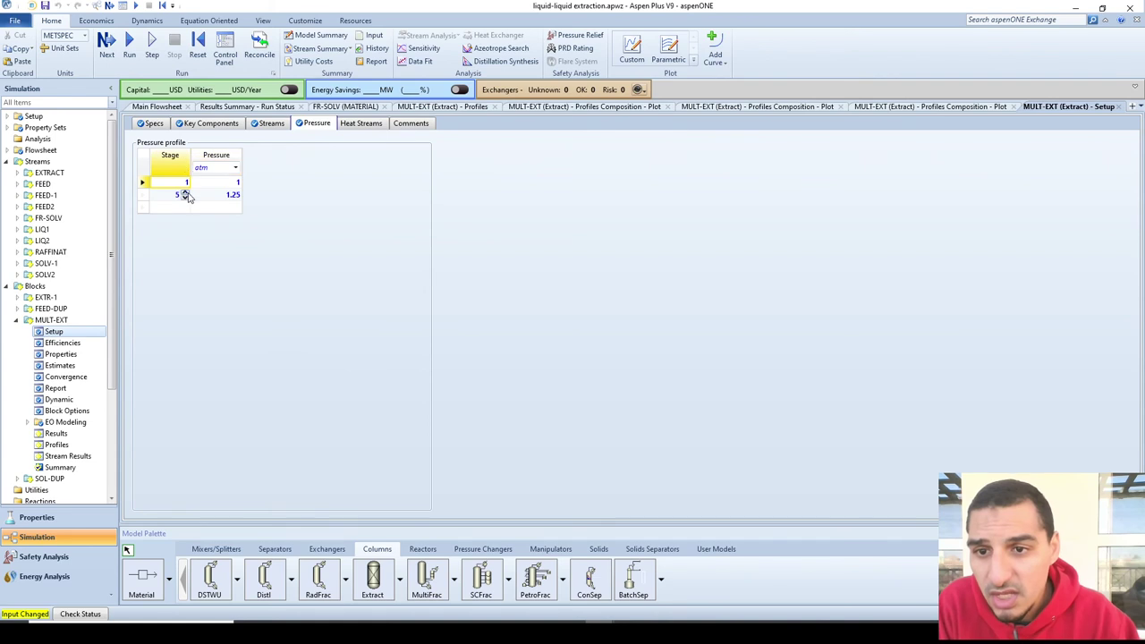
{"action": "type", "text": "10"}
{"action": "key", "text": "Return"}
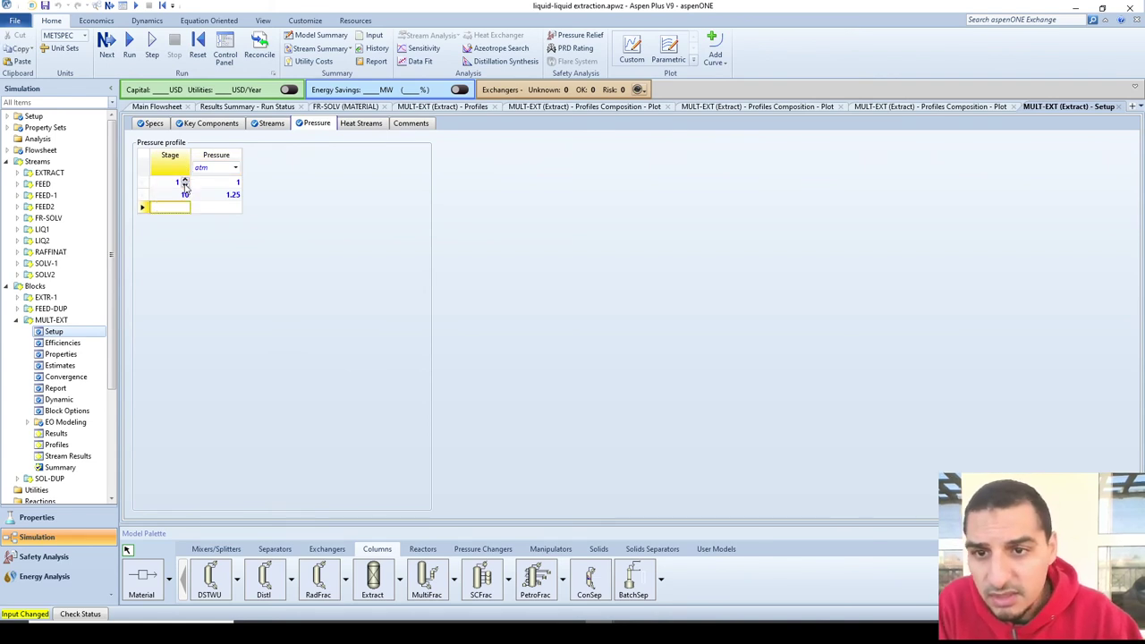
Check the feed and product stream stages, then rerun the 10-stage simulation.
{"action": "left_click", "coordinate": [269, 124]}
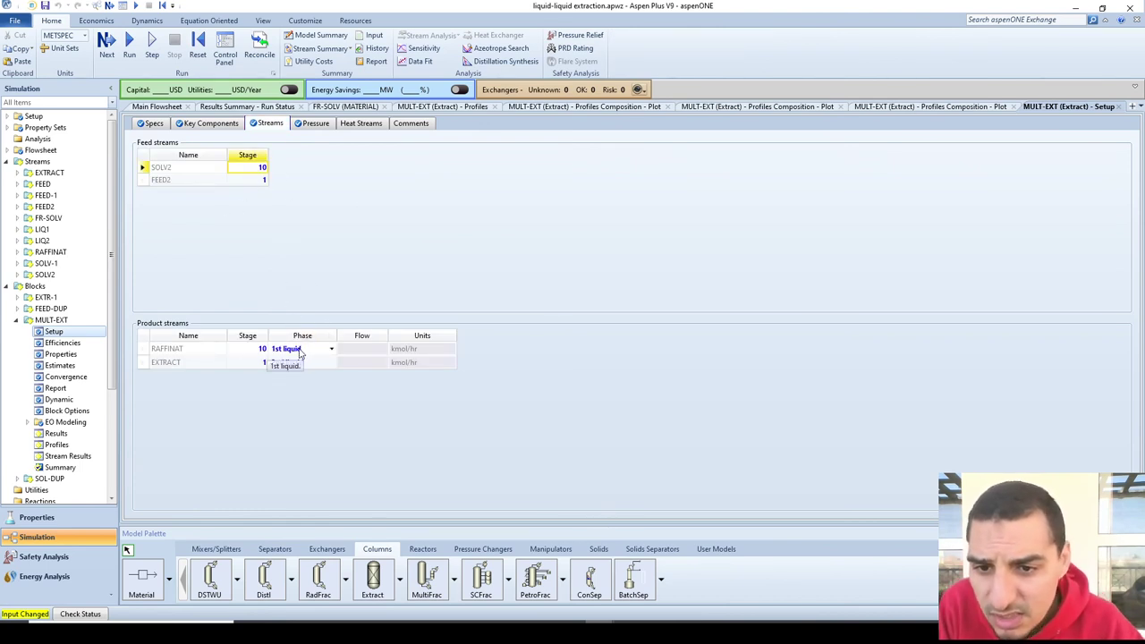
{"action": "left_click", "coordinate": [247, 168]}
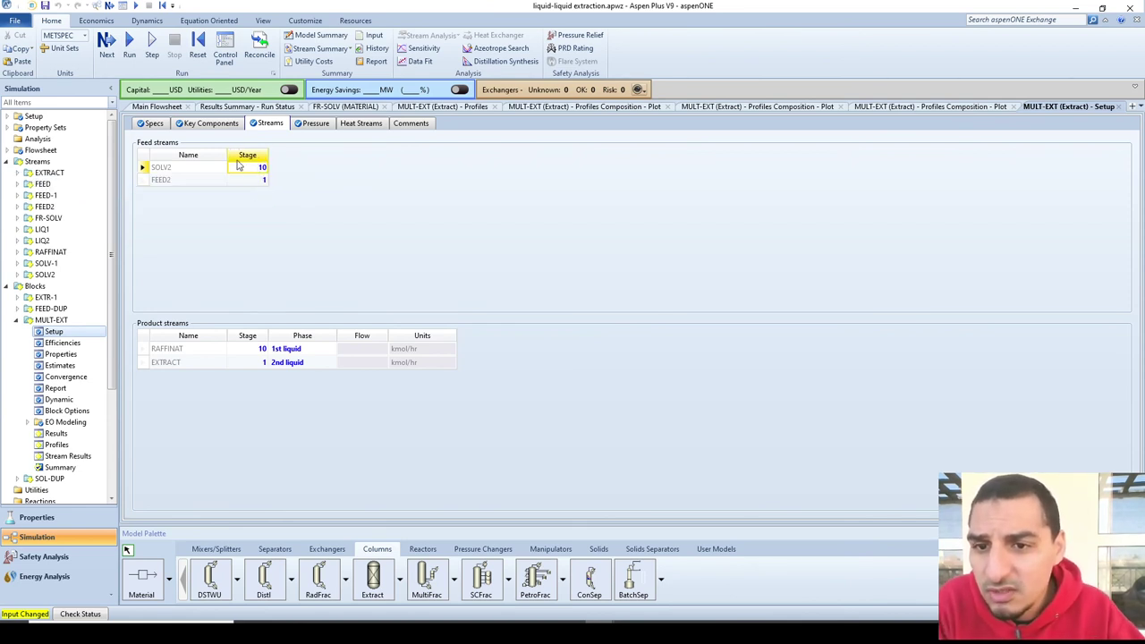
{"action": "left_click", "coordinate": [152, 124]}
{"action": "left_click", "coordinate": [130, 46]}
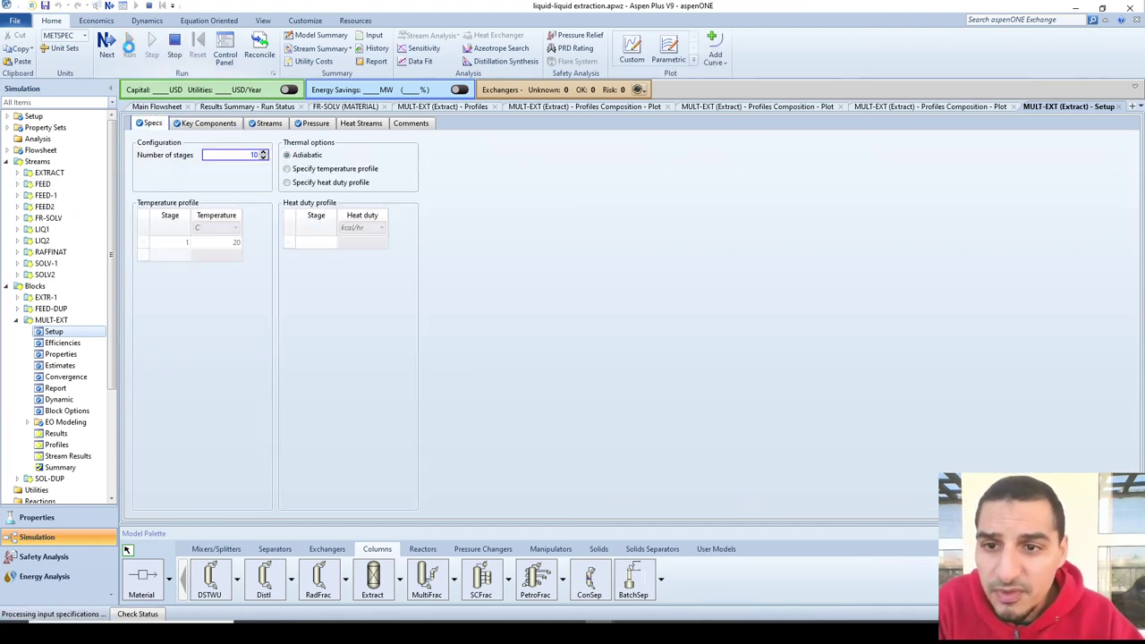
{"action": "left_click", "coordinate": [63, 422]}
Check the rerun's split fractions, close the three old plot tabs, and show the 10-stage composition table.
{"action": "left_click", "coordinate": [56, 434]}
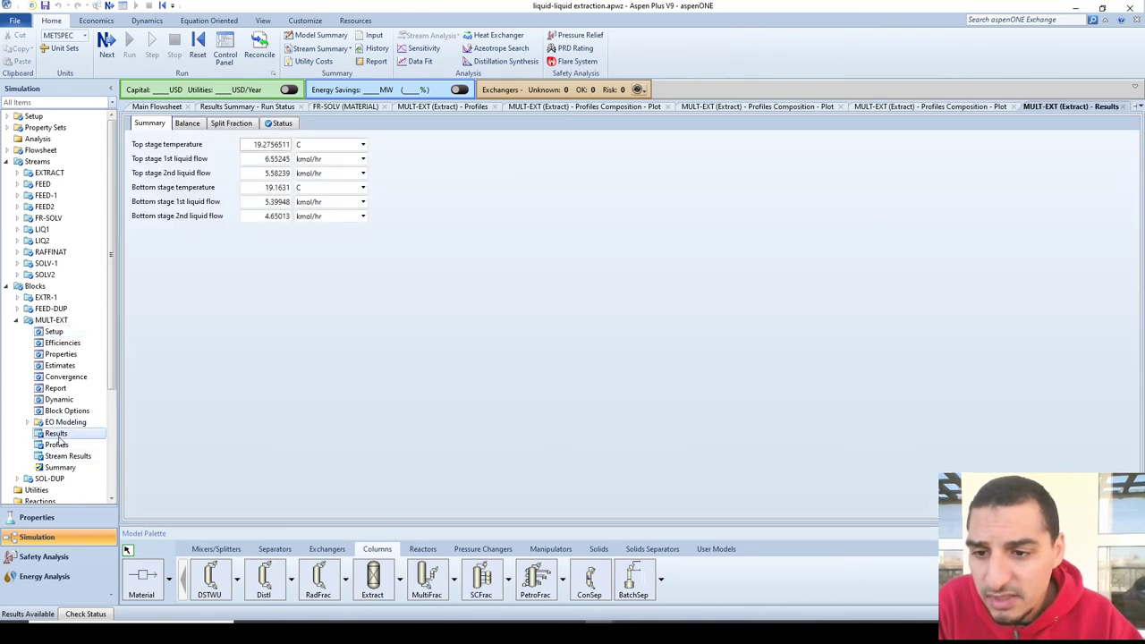
{"action": "left_click", "coordinate": [232, 124]}
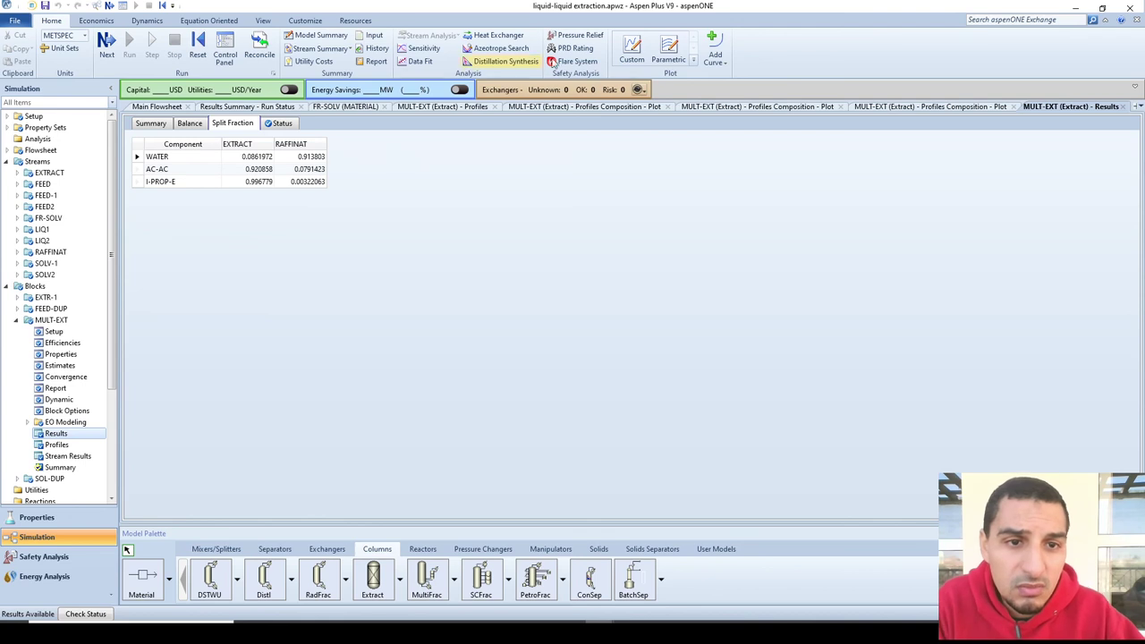
{"action": "left_click", "coordinate": [761, 108]}
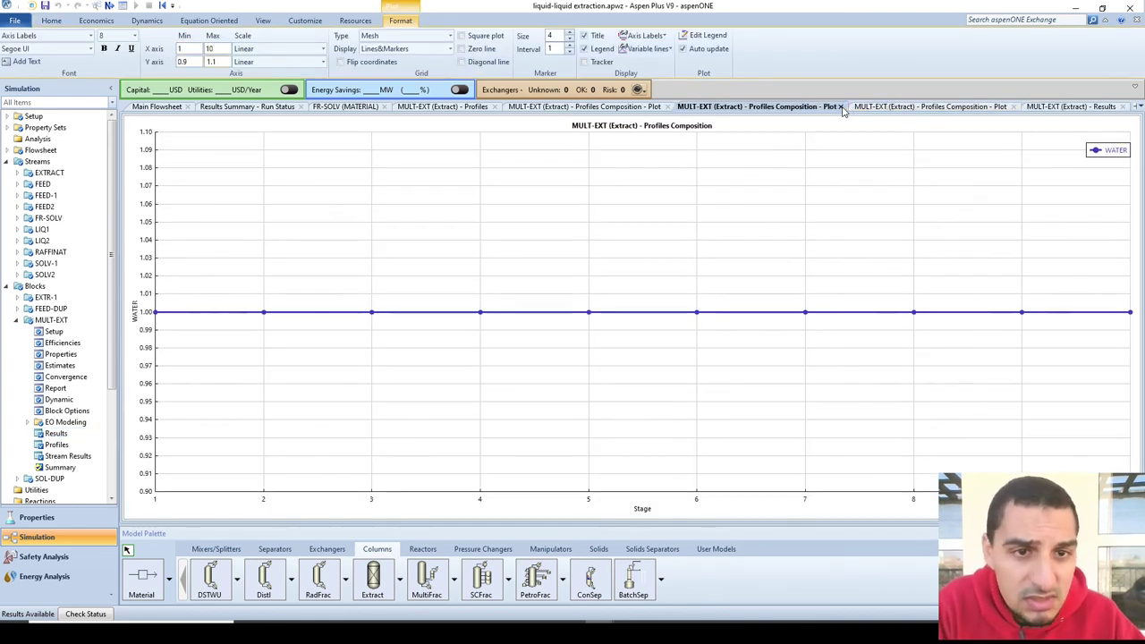
{"action": "left_click", "coordinate": [842, 108]}
{"action": "left_click", "coordinate": [811, 108]}
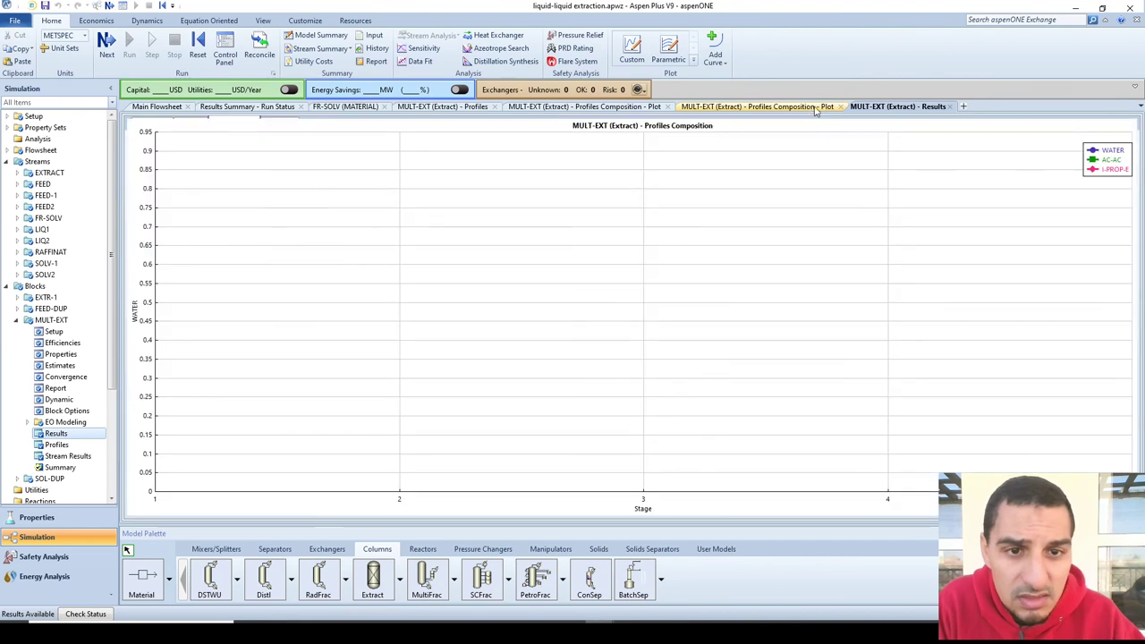
{"action": "left_click", "coordinate": [841, 107]}
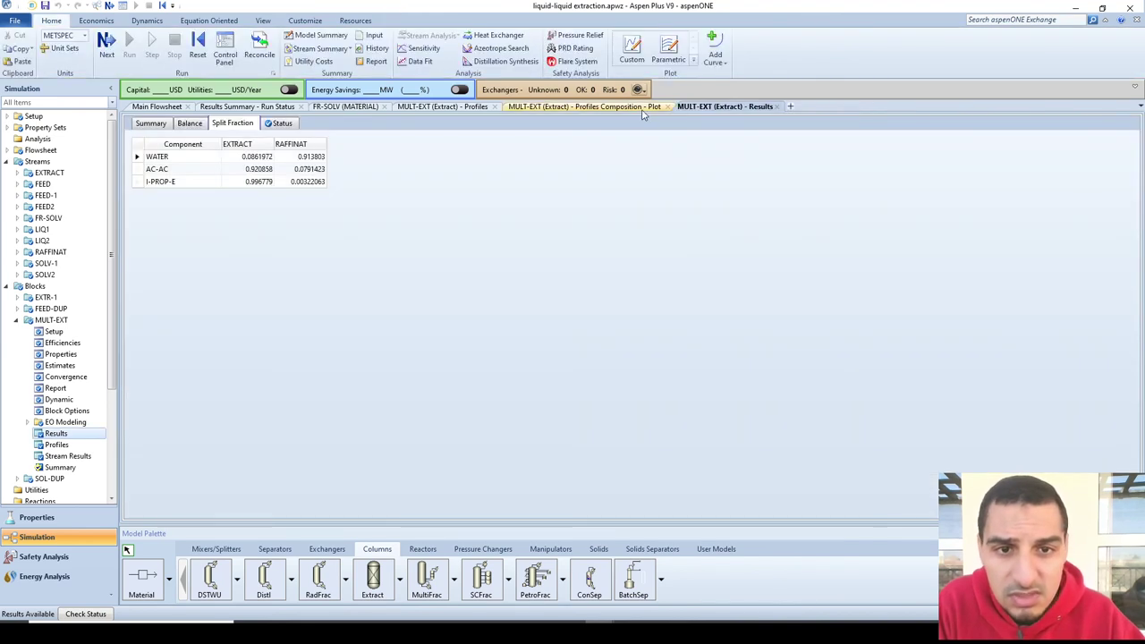
{"action": "left_click", "coordinate": [642, 109]}
{"action": "left_click", "coordinate": [665, 107]}
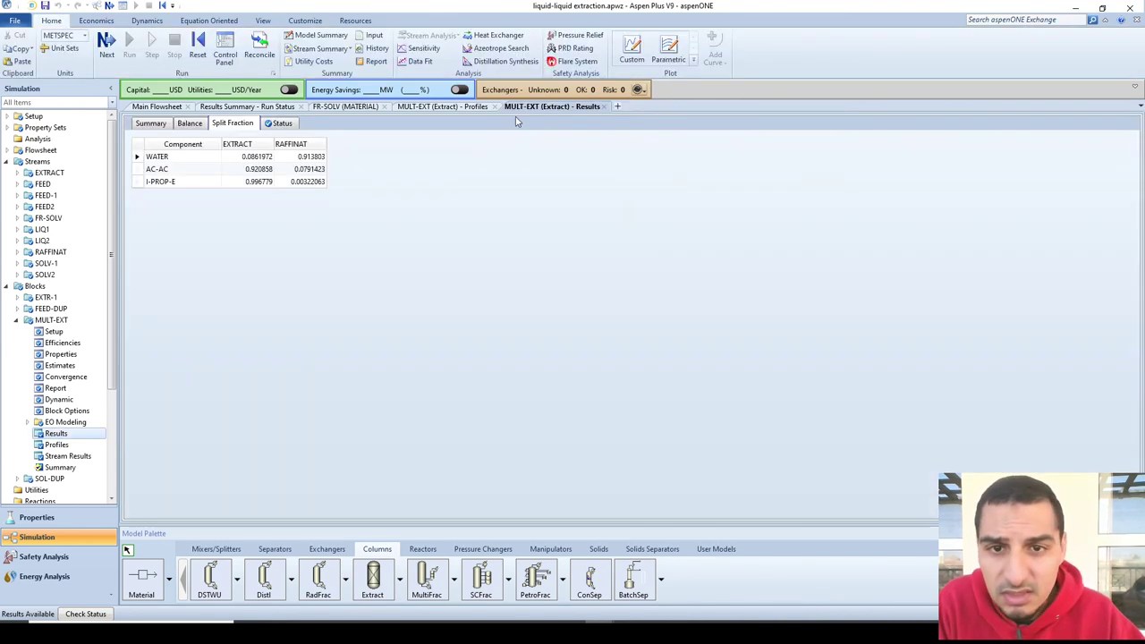
{"action": "left_click", "coordinate": [473, 109]}
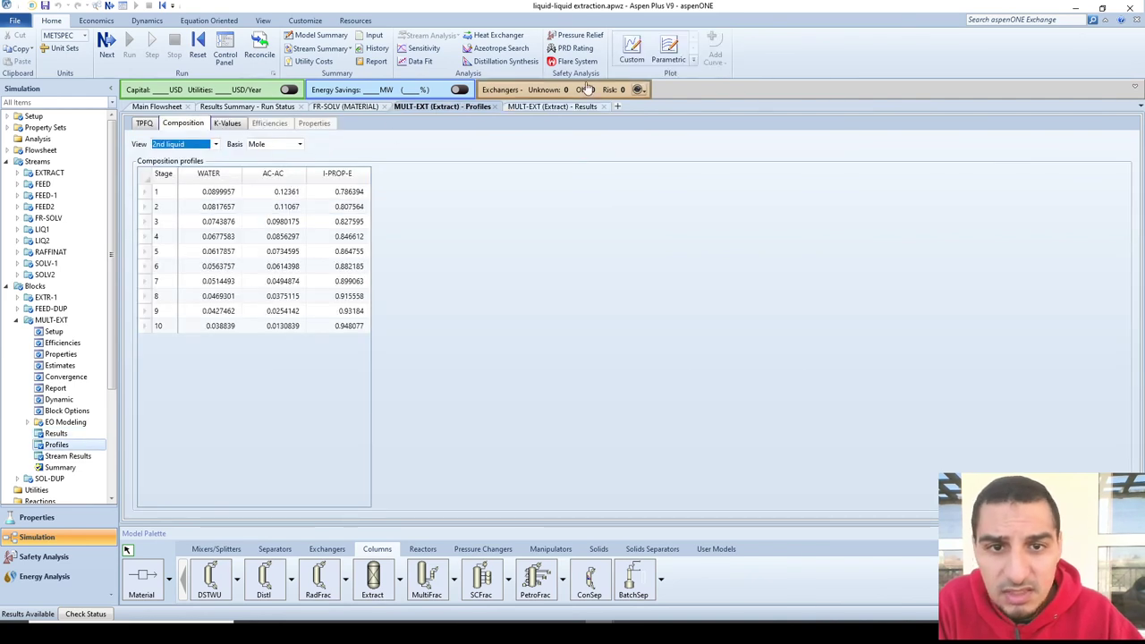
{"action": "left_click", "coordinate": [636, 43]}
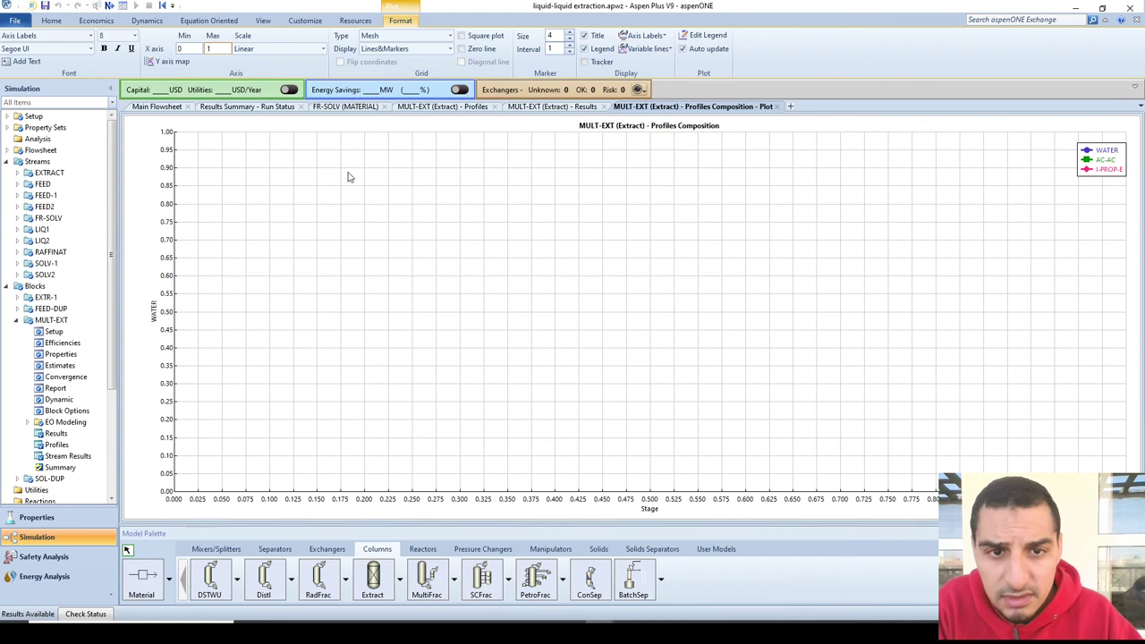
{"action": "left_click", "coordinate": [776, 107]}
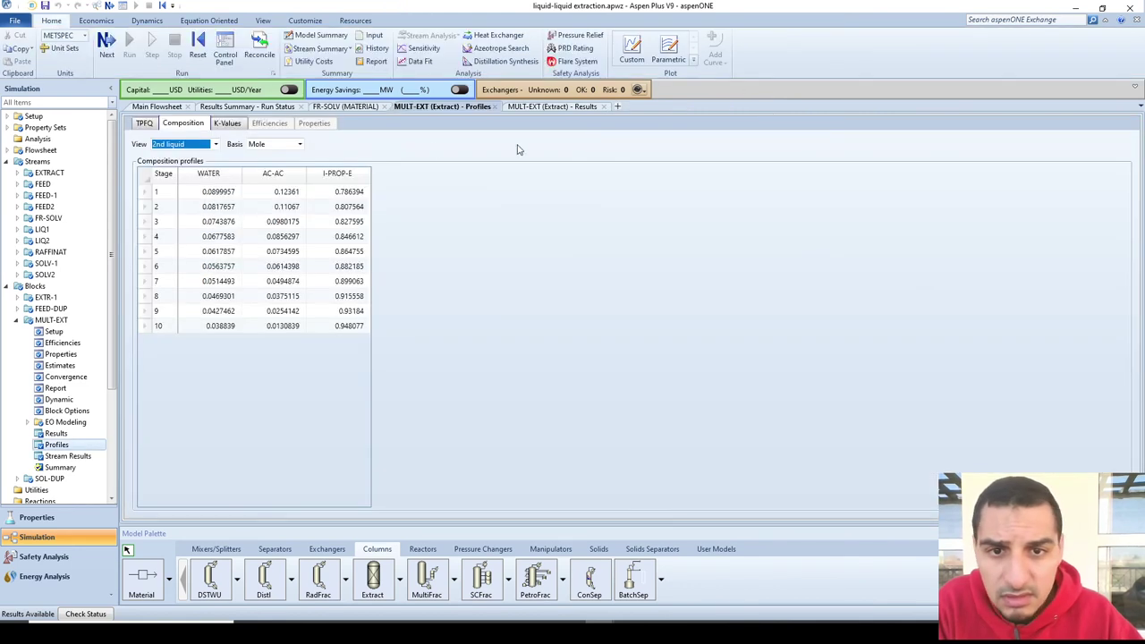
{"action": "left_click", "coordinate": [642, 52]}
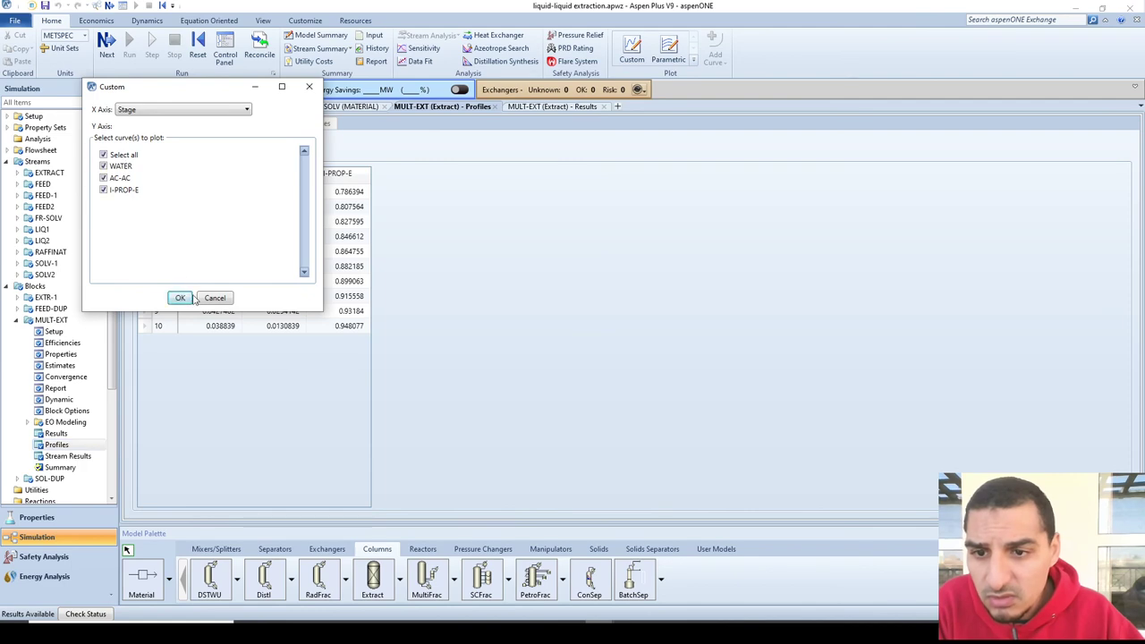
{"action": "left_click", "coordinate": [200, 298]}
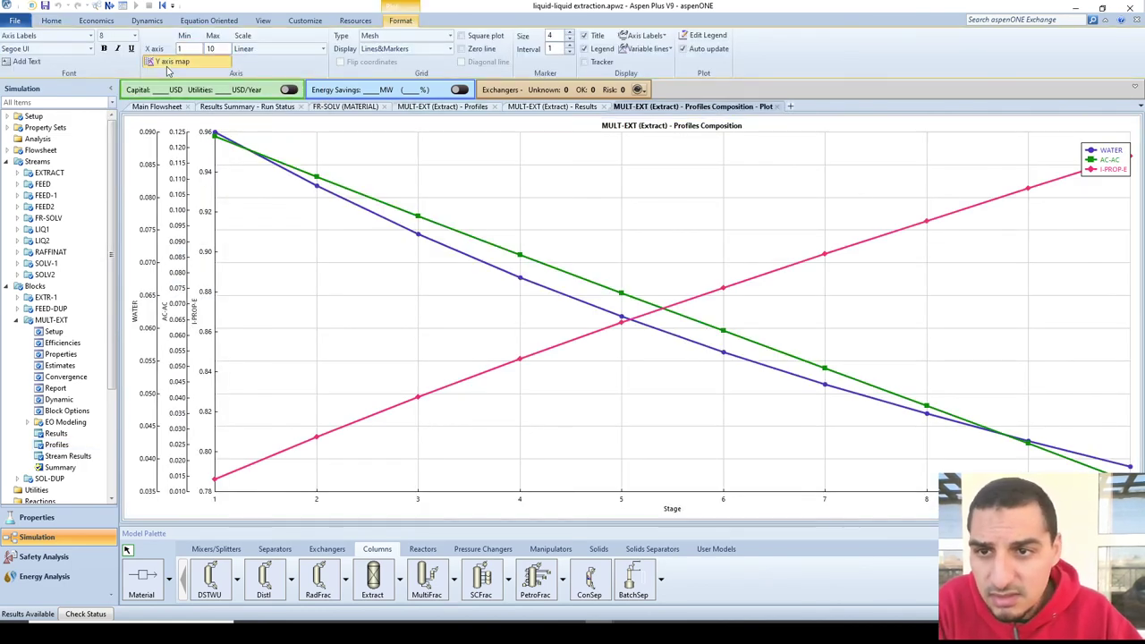
{"action": "left_click", "coordinate": [167, 65]}
{"action": "left_click", "coordinate": [476, 213]}
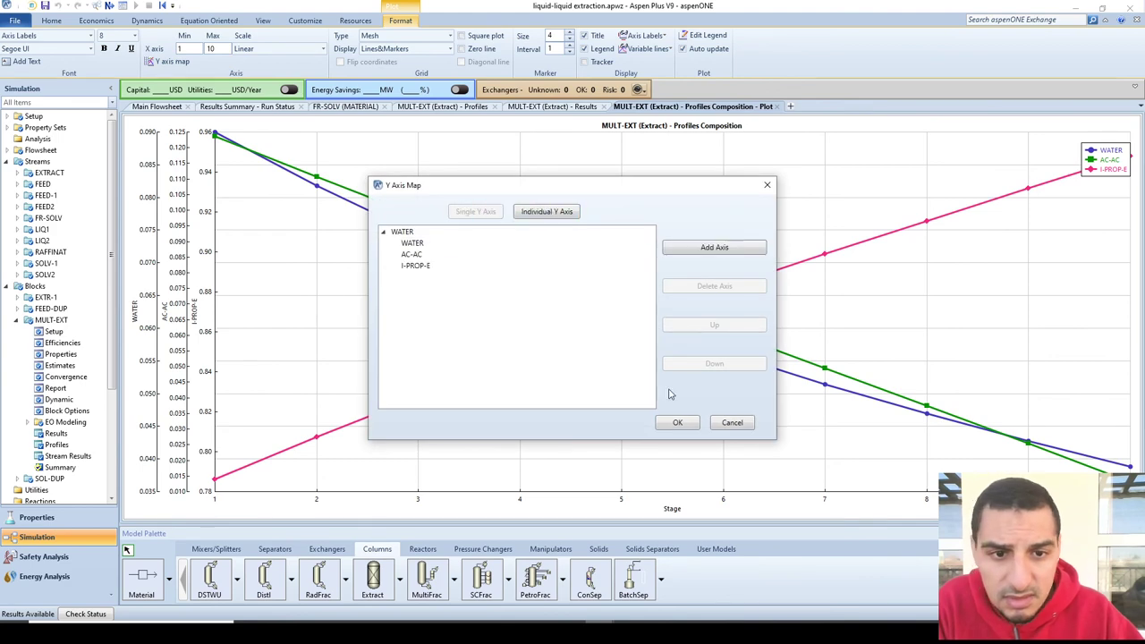
{"action": "left_click", "coordinate": [677, 422]}
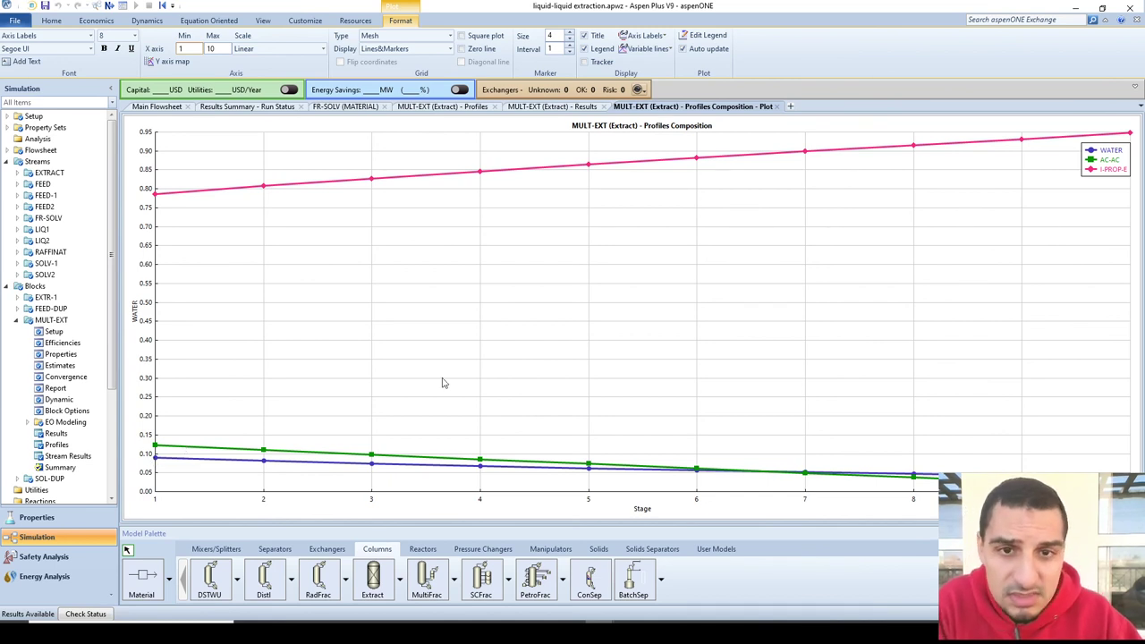
{"action": "left_click", "coordinate": [777, 107]}
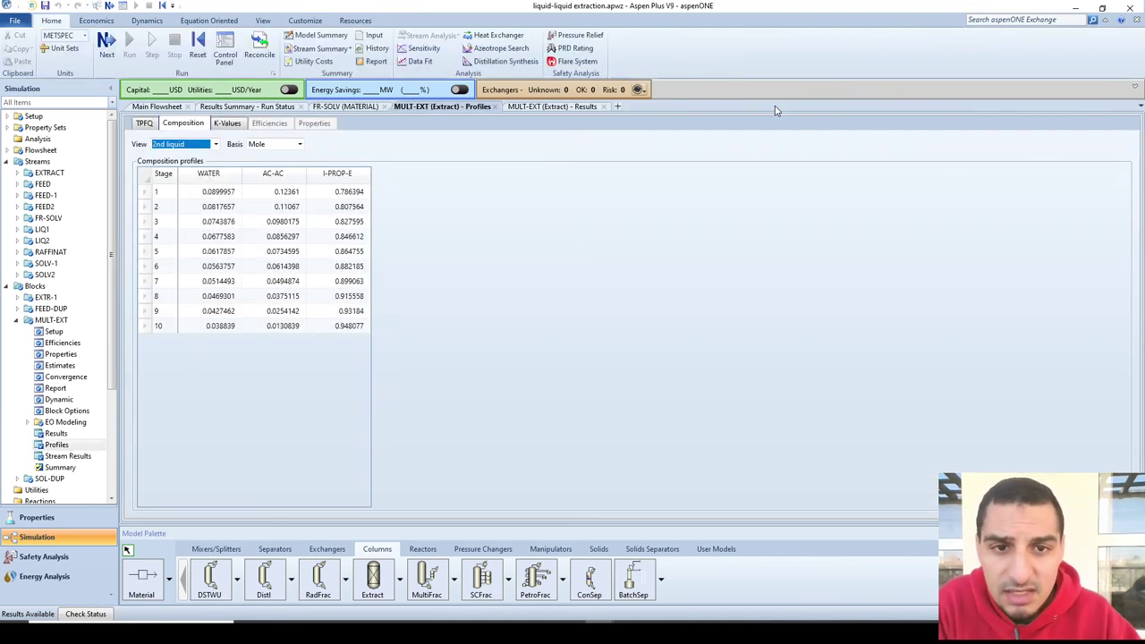
Close the MULT-EXT Profiles and Results tabs to return to the Main Flowsheet.
{"action": "left_click", "coordinate": [495, 106]}
{"action": "left_click", "coordinate": [494, 106]}
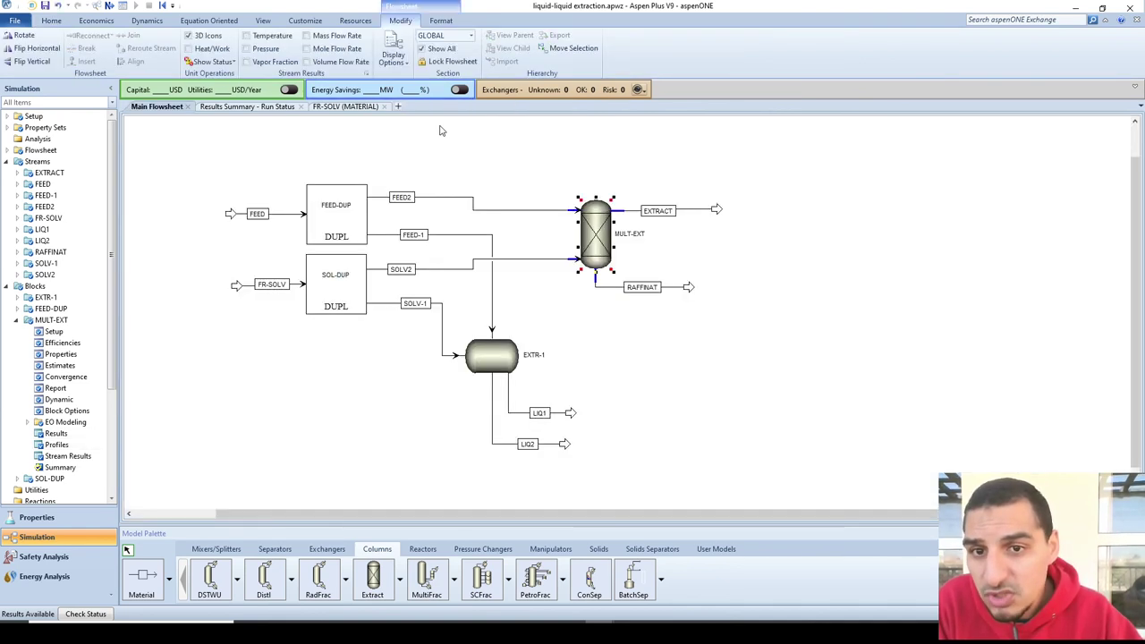